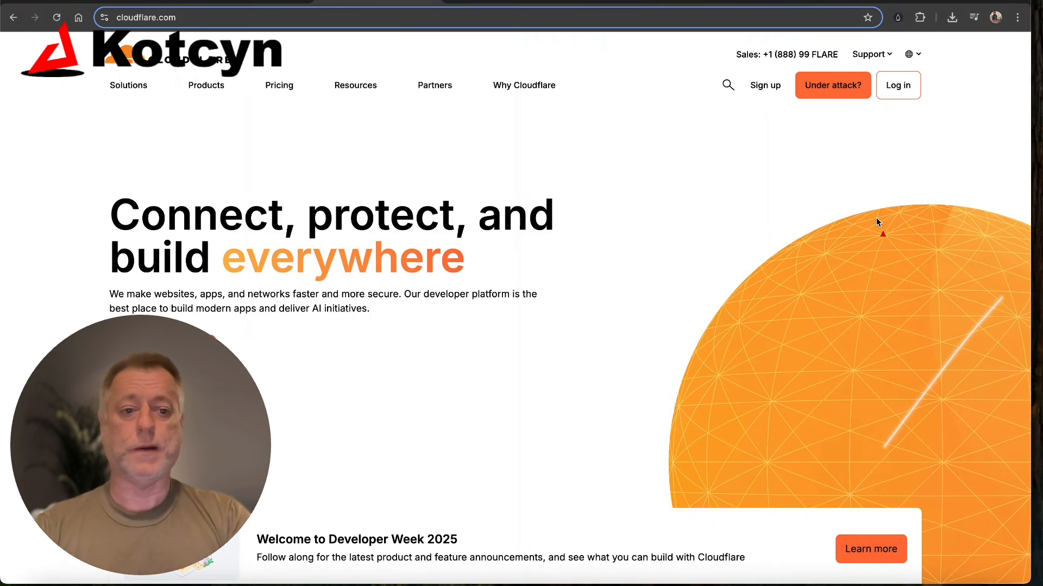
Step: Add the existing domain omnimajestic.com to the Cloudflare account, using the quick scan for DNS records
mouse_move(875, 217)
left_mouse_down()
mouse_move(877, 158)
mouse_move(899, 117)
left_mouse_up()
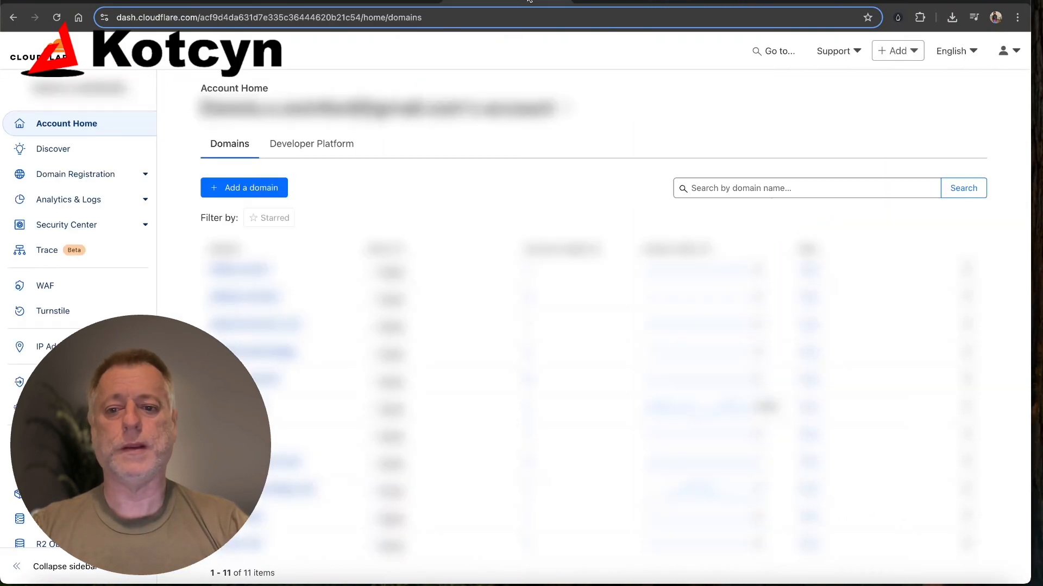
left_click_drag(415, 171, 305, 188)
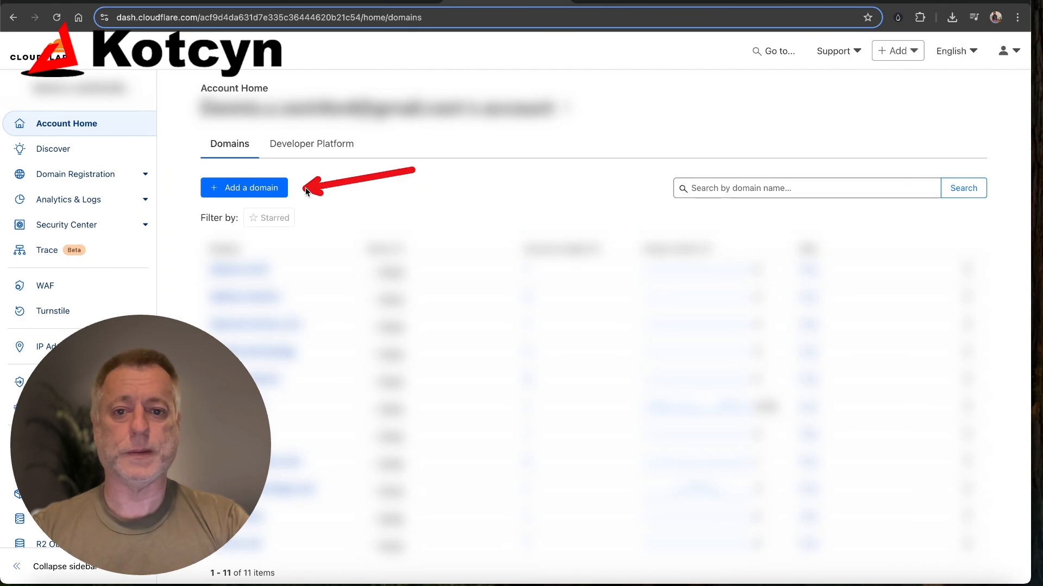
left_click(287, 180)
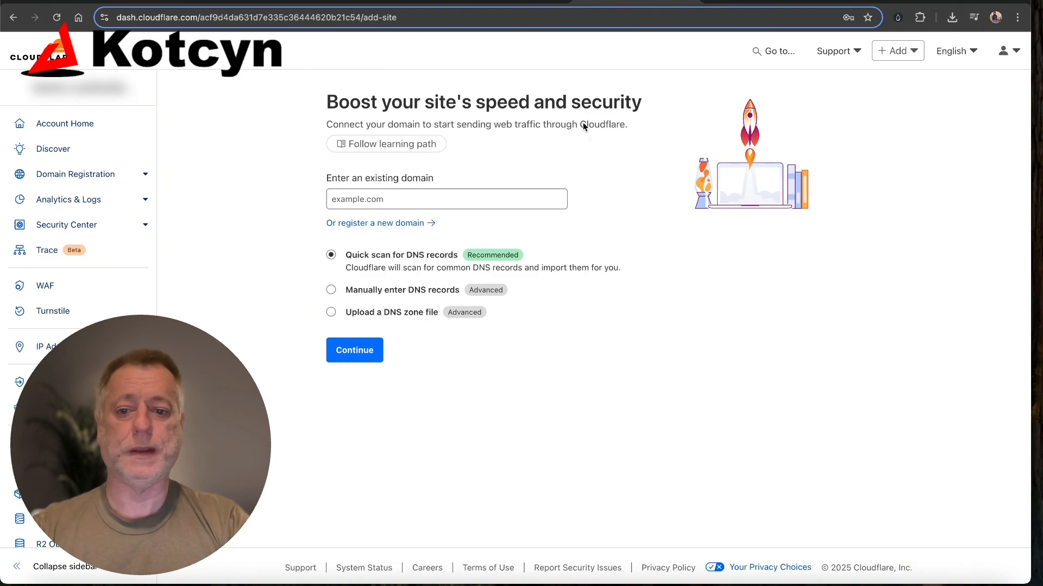
left_click_drag(582, 122, 496, 193)
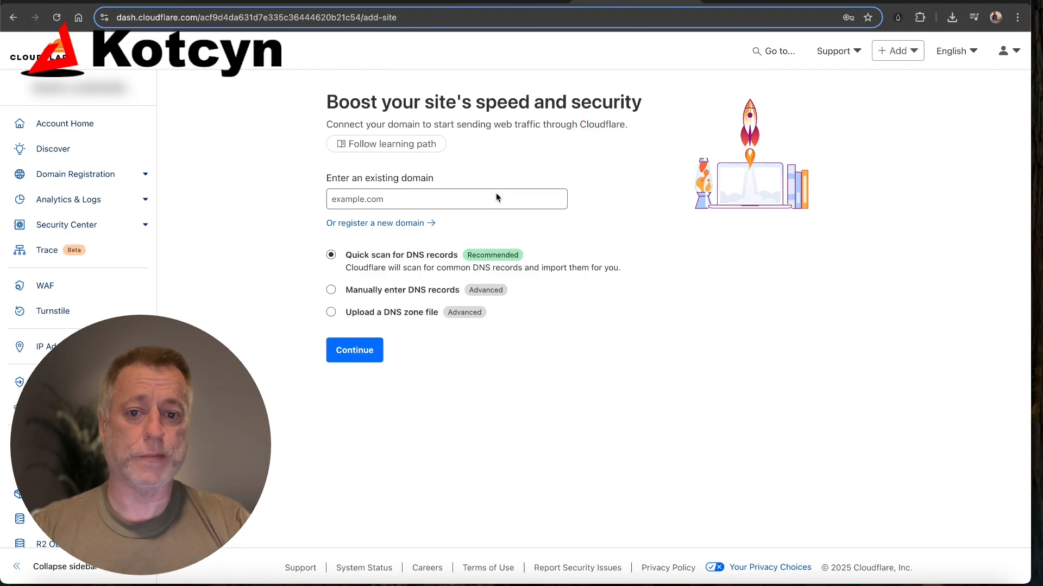
left_click(495, 196)
type("om")
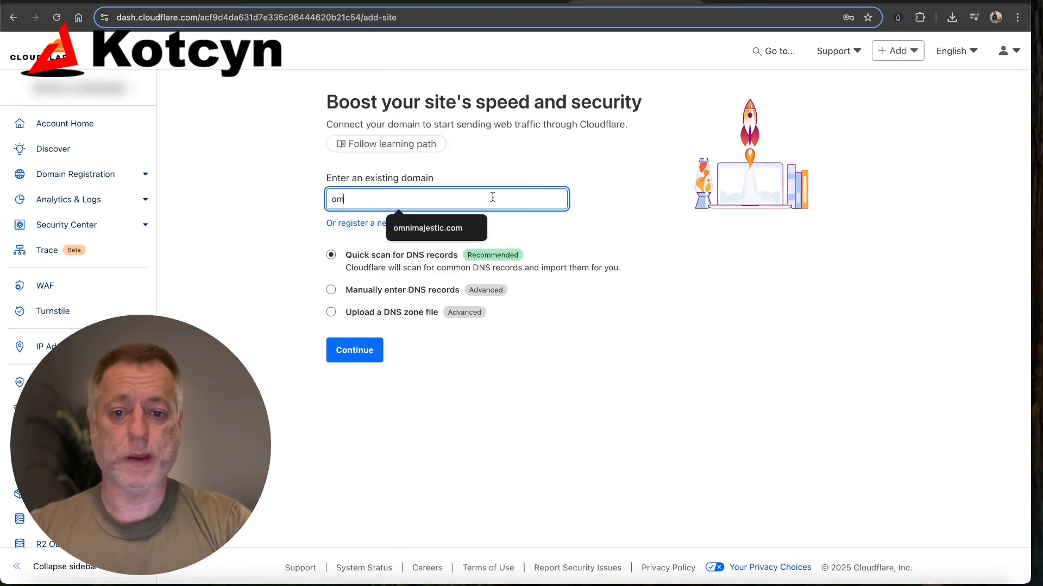
left_click(444, 228)
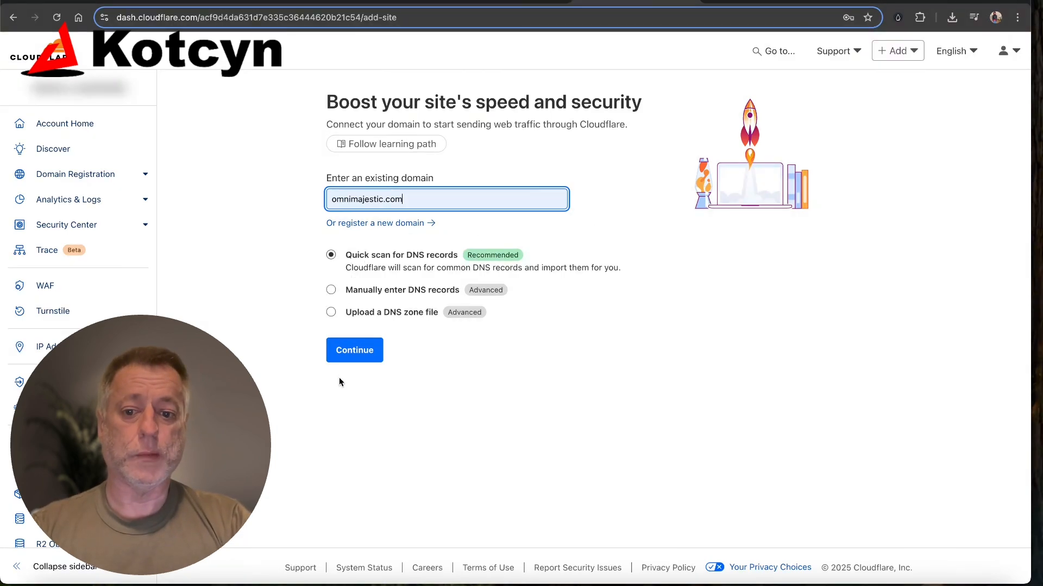
left_click(350, 354)
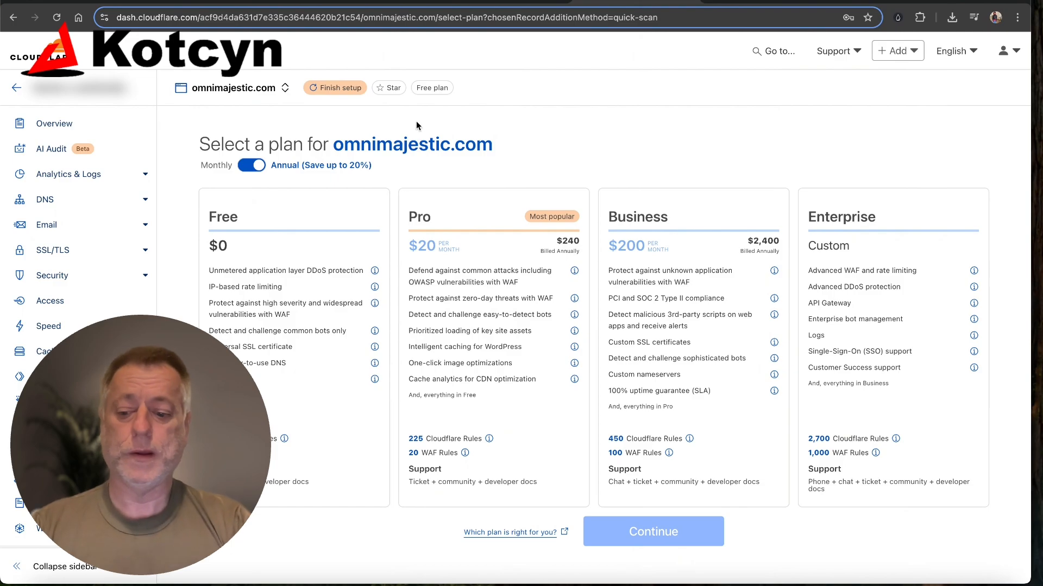
Step: Choose the Free plan for omnimajestic.com and continue to the DNS record review
left_click_drag(416, 121, 303, 214)
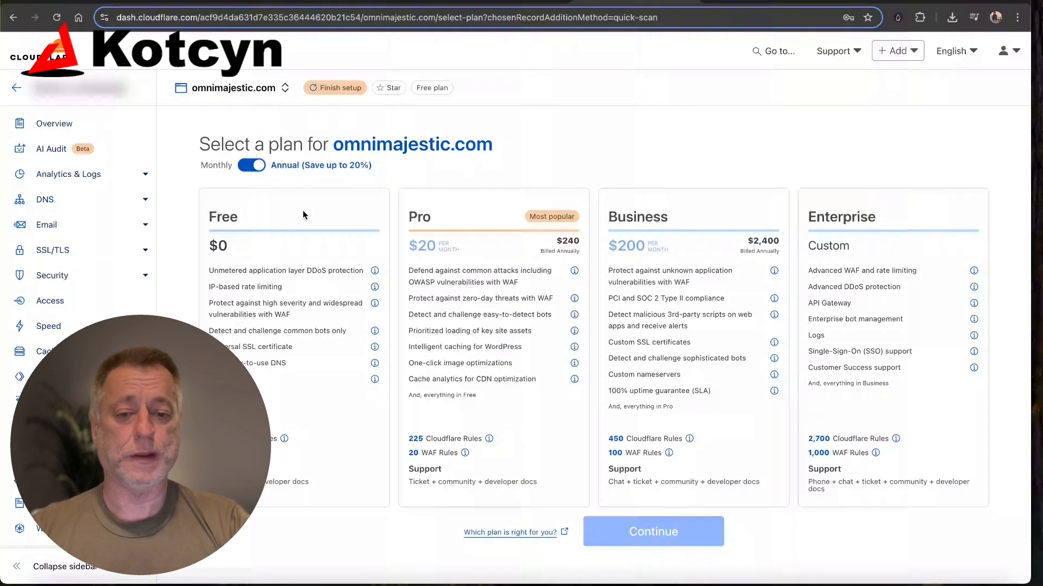
left_click(308, 252)
left_click(631, 535)
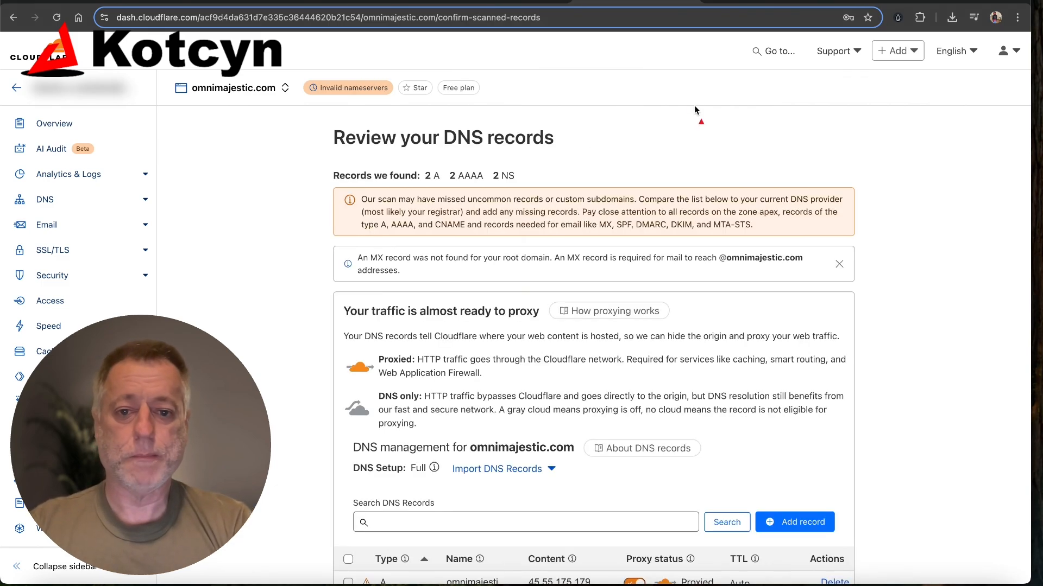
Step: Review the scanned DNS records for omnimajestic.com and continue to activation
left_click_drag(694, 110, 579, 146)
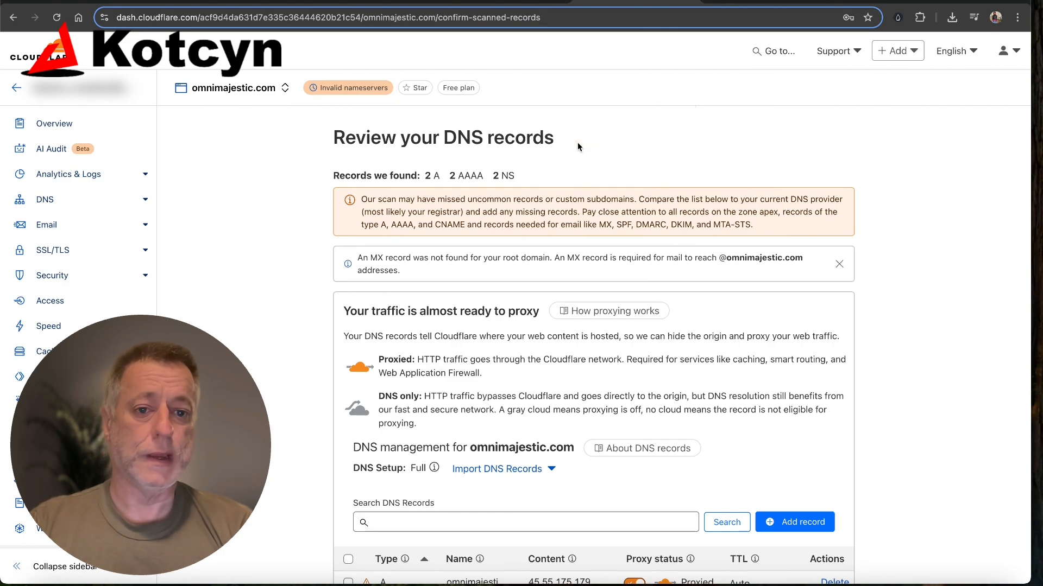
scroll(578, 145, "down", 5)
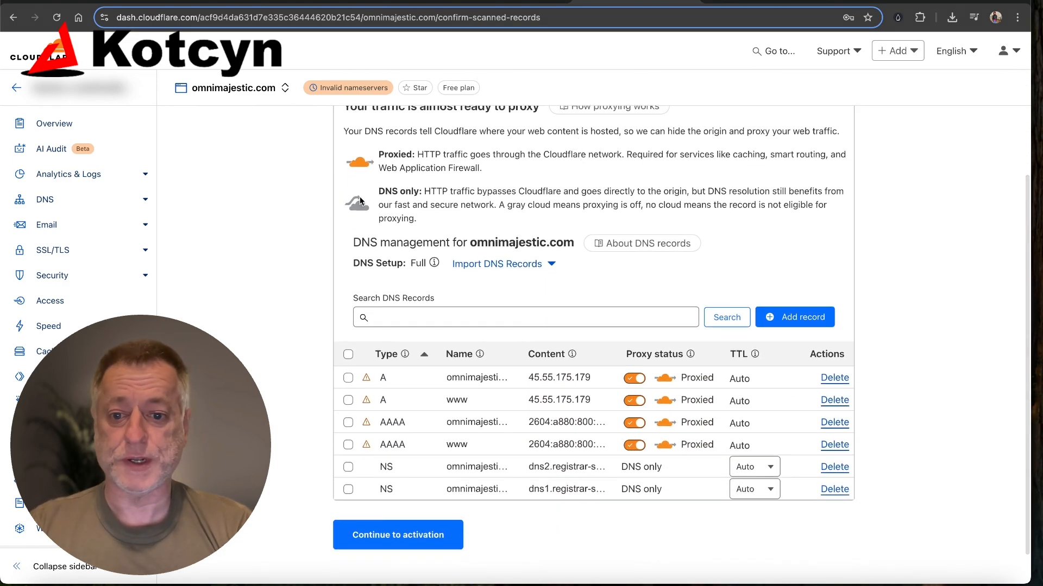
left_click_drag(226, 218, 338, 359)
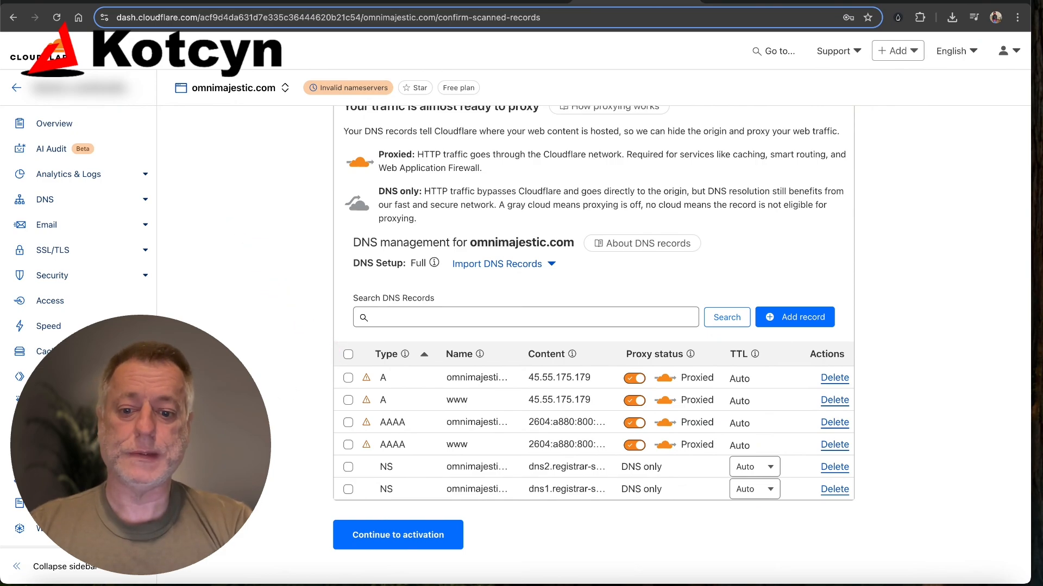
left_click_drag(265, 404, 361, 473)
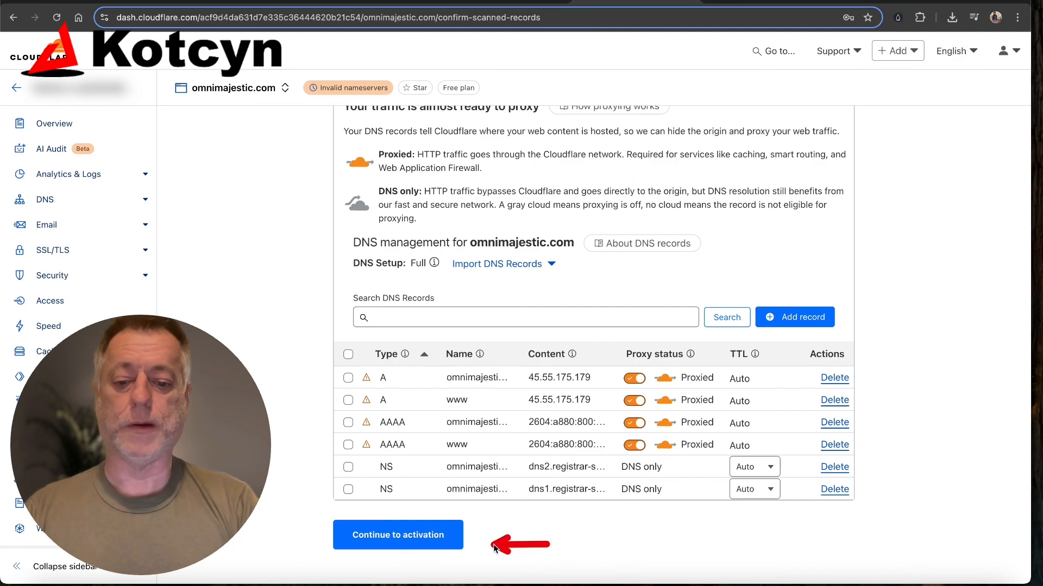
left_click(459, 537)
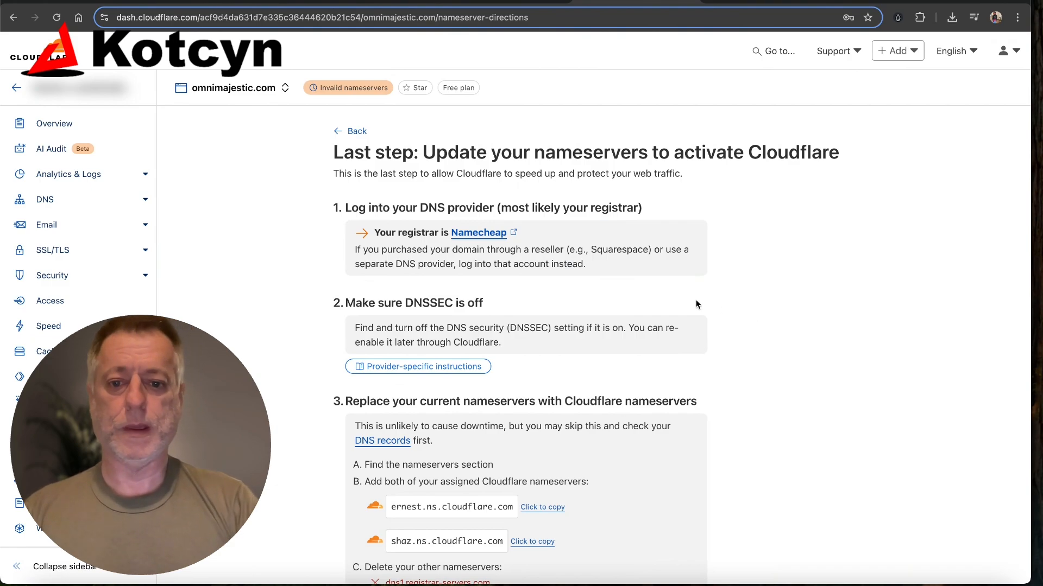
Step: Read through the nameserver update instructions and copy the first assigned nameserver, ernest.ns.cloudflare.com
left_click_drag(684, 298, 521, 241)
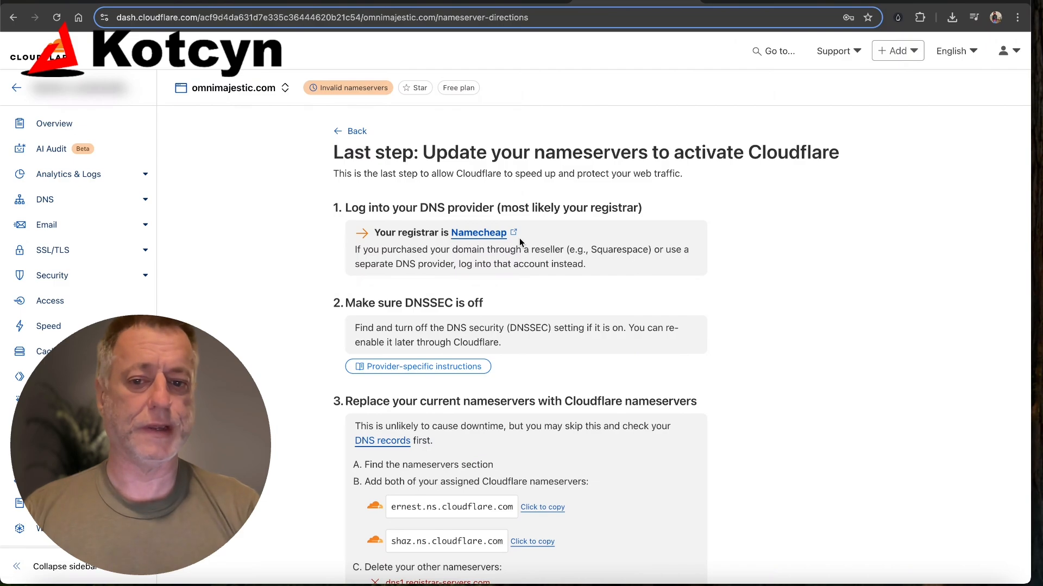
scroll(520, 243, "down", 2)
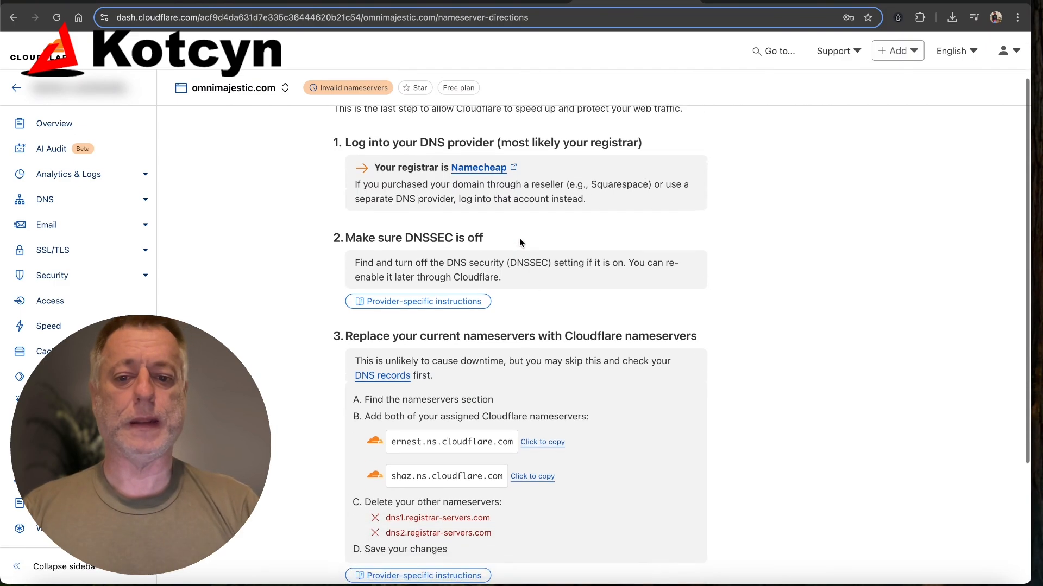
left_click_drag(602, 222, 497, 232)
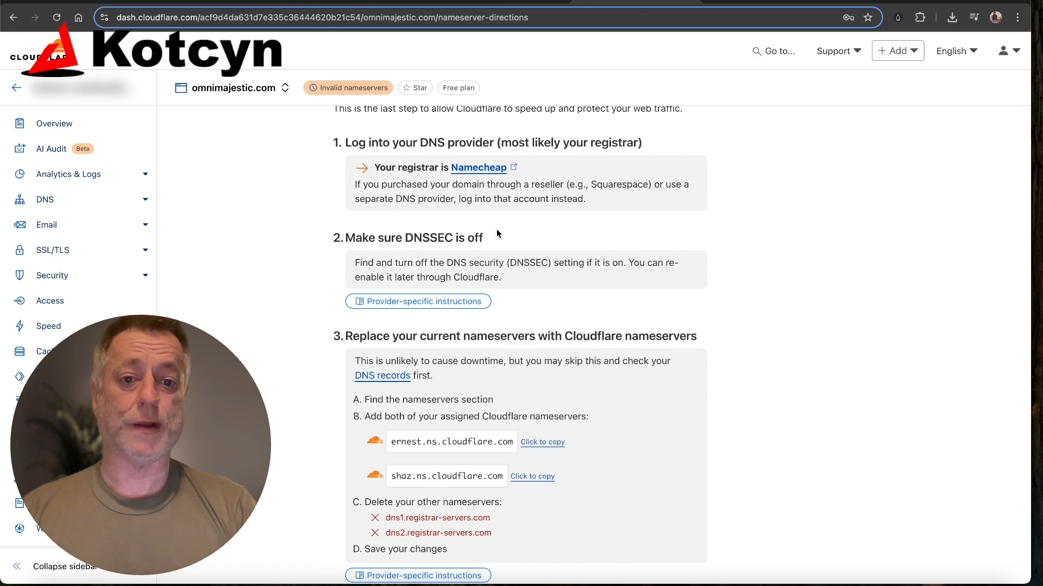
scroll(497, 232, "down", 3)
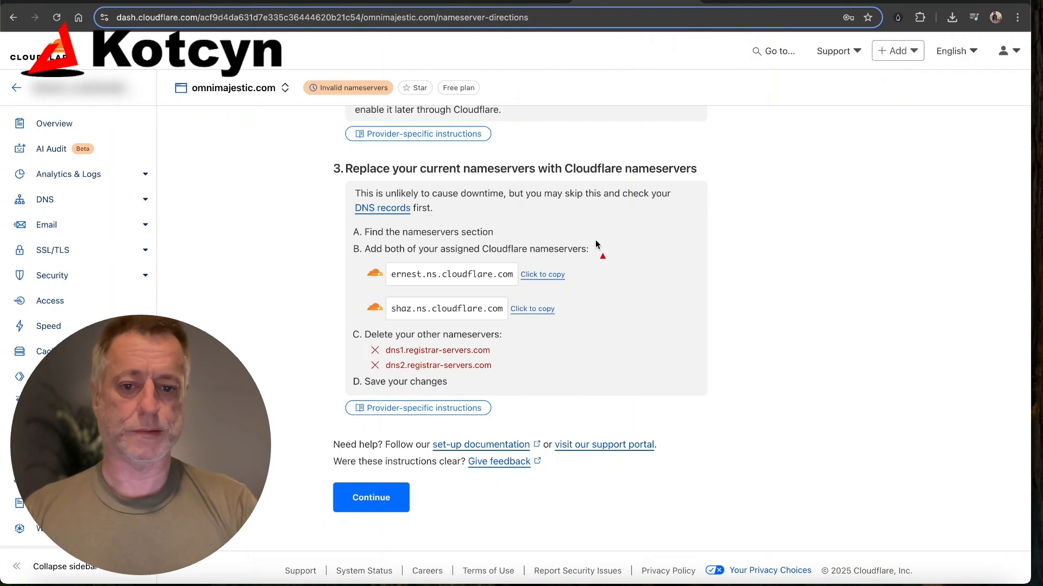
left_click_drag(596, 241, 474, 298)
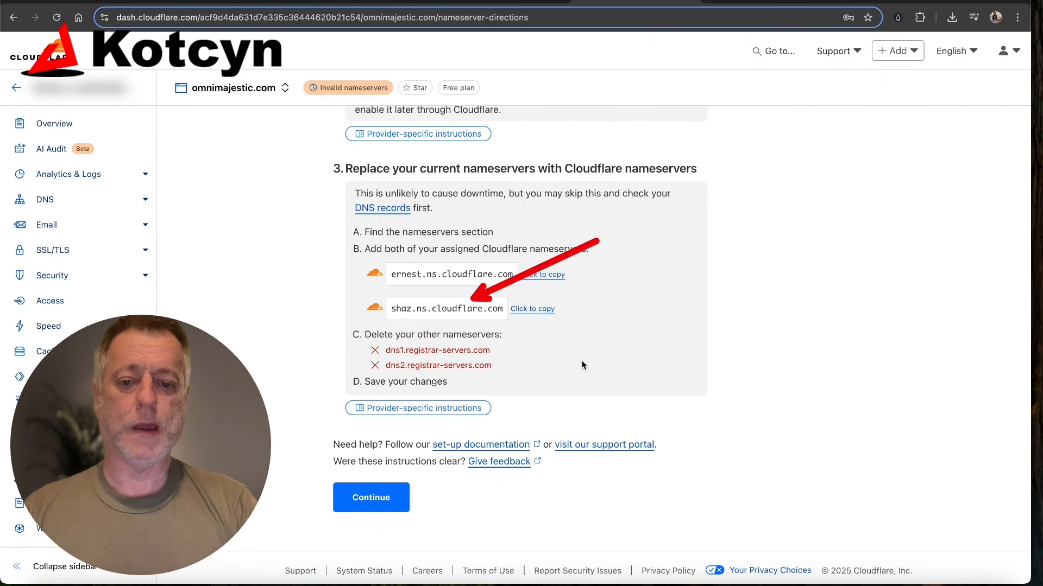
left_click_drag(579, 358, 513, 360)
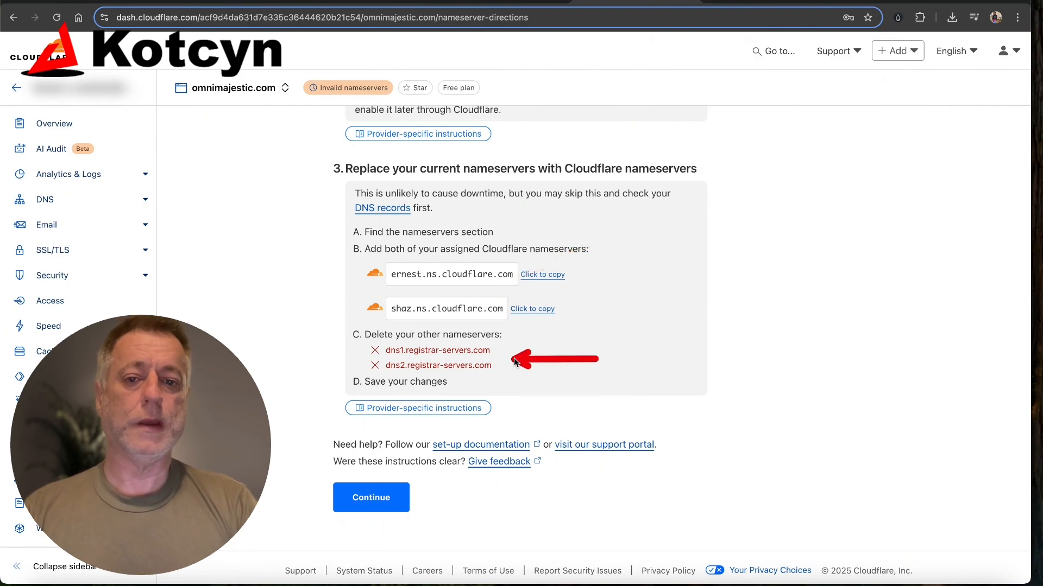
left_click(540, 276)
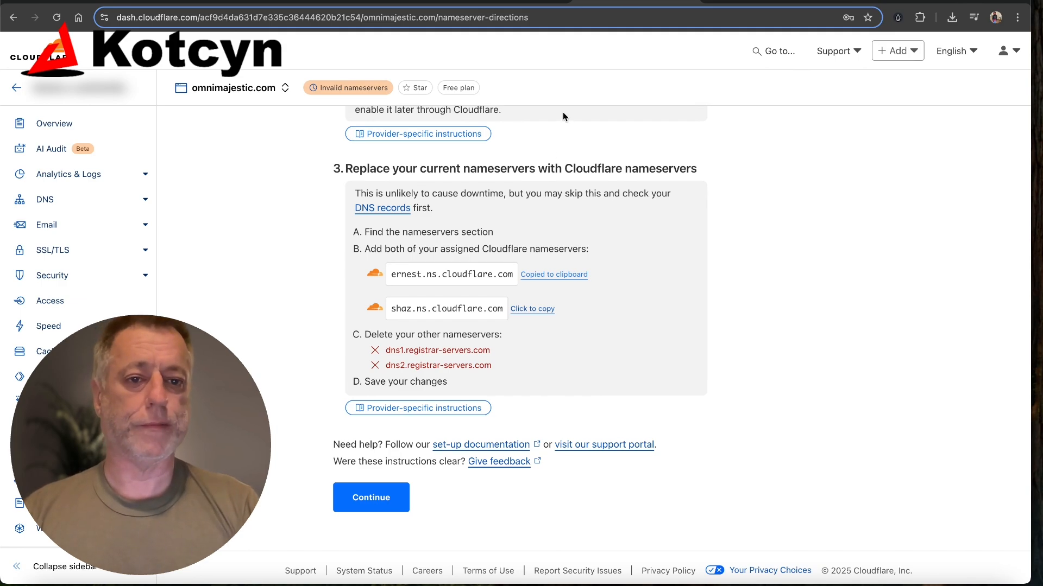
Step: Switch to the Namecheap dashboard and open the management page for omnimajestic.com
left_click(727, 3)
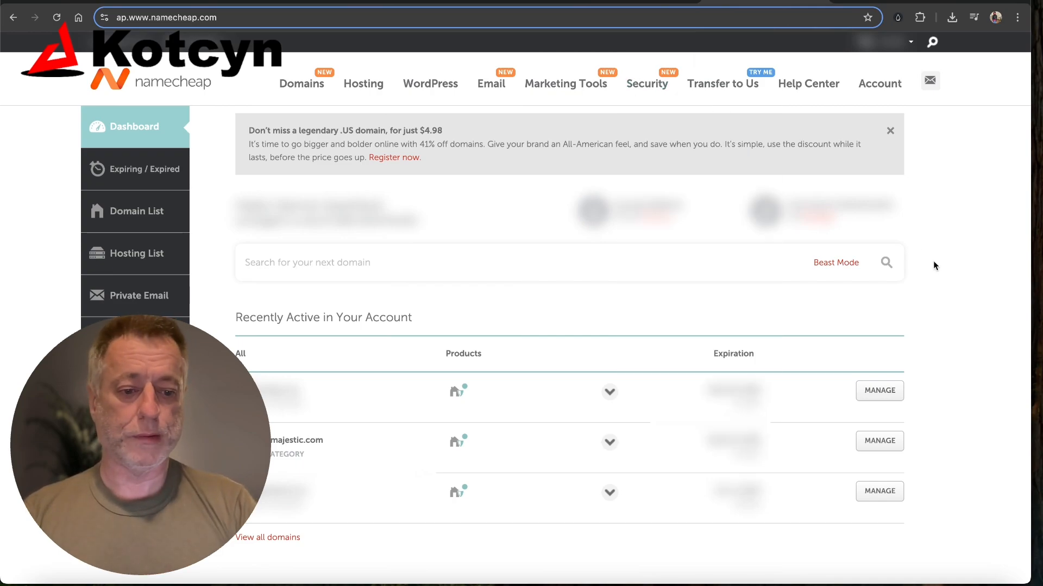
mouse_move(986, 264)
left_mouse_down()
mouse_move(943, 317)
mouse_move(912, 393)
left_mouse_up()
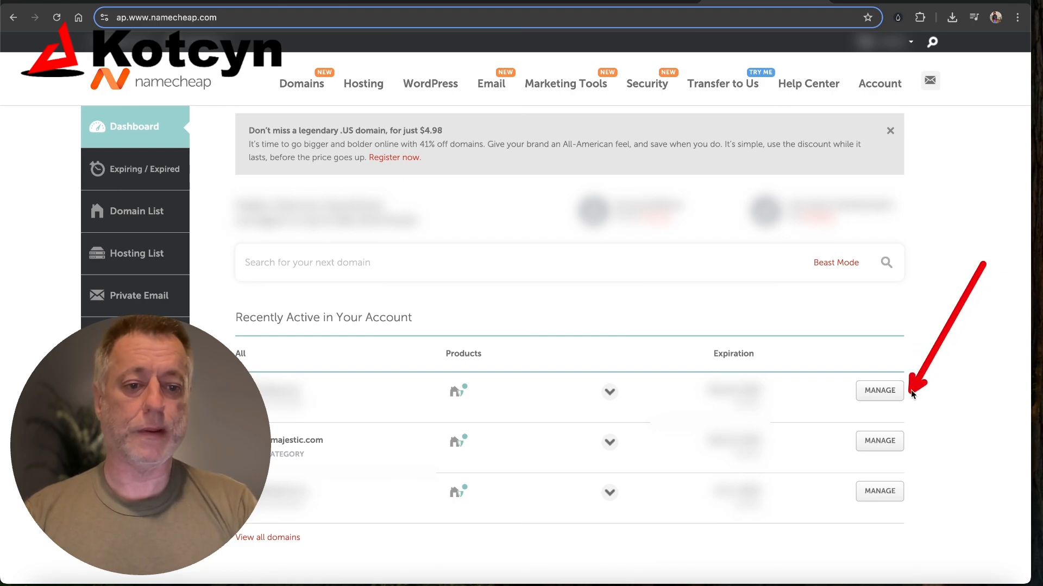
left_click(886, 439)
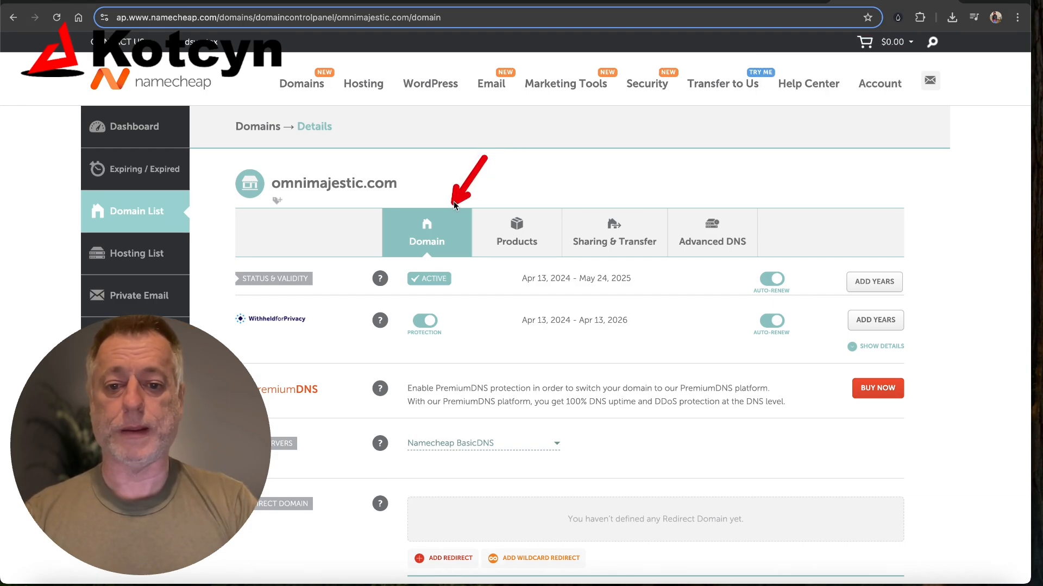
Step: Set the domain's nameservers to Custom DNS and enter the copied ernest.ns.cloudflare.com as Nameserver 1
scroll(565, 365, "down", 1)
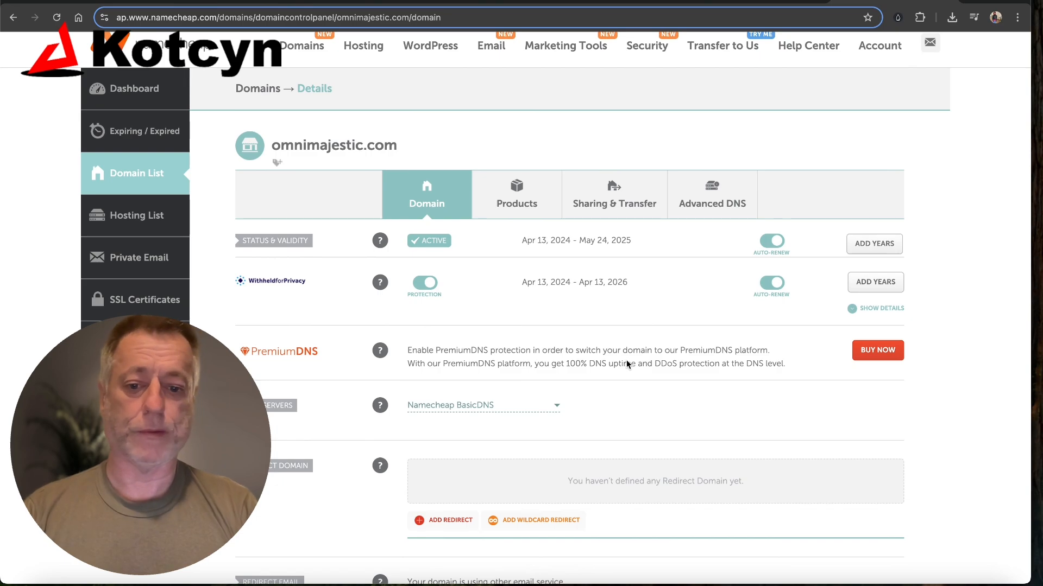
left_click_drag(645, 392, 537, 400)
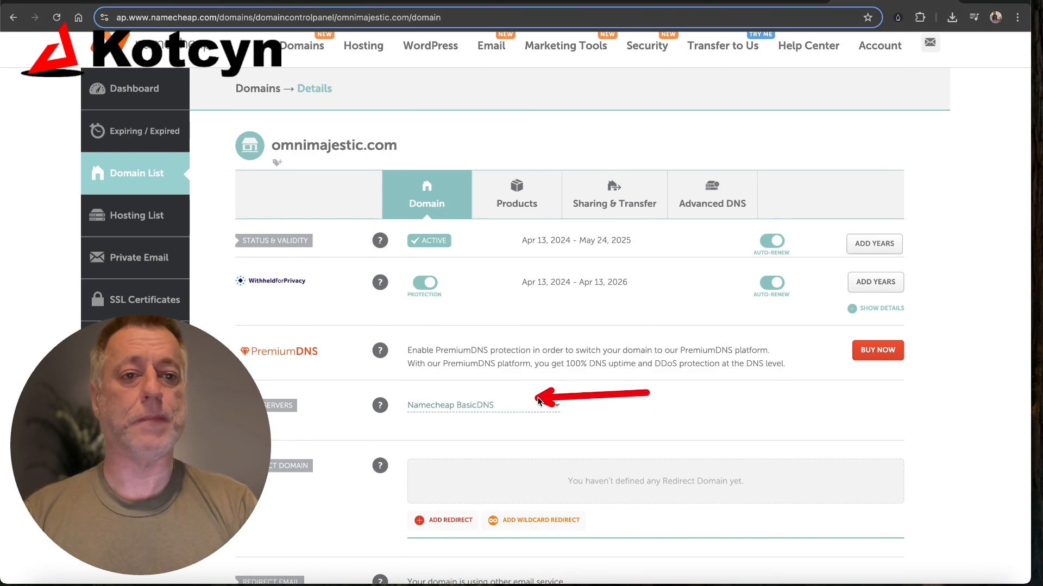
left_click(556, 405)
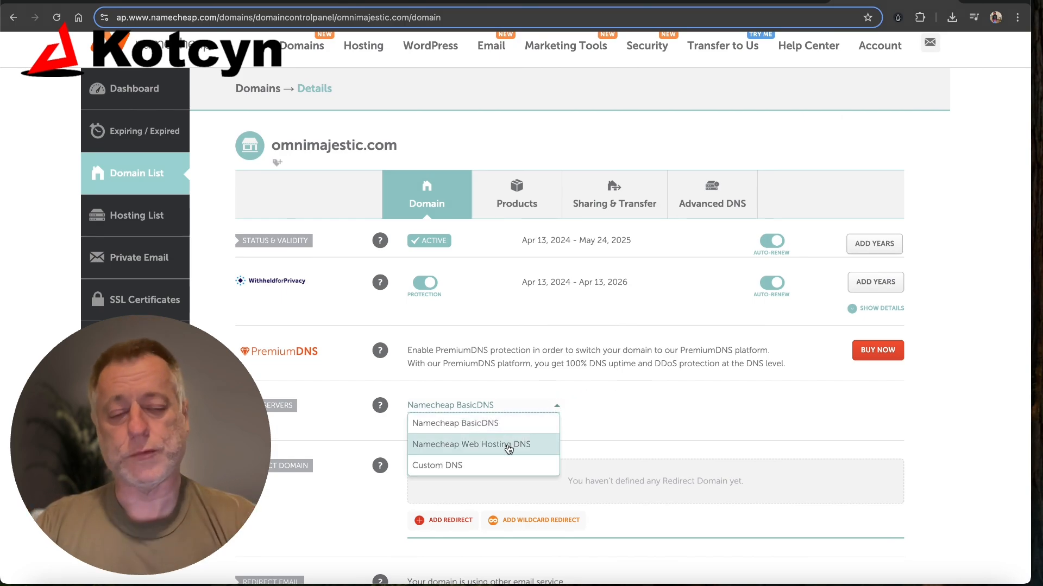
left_click(452, 476)
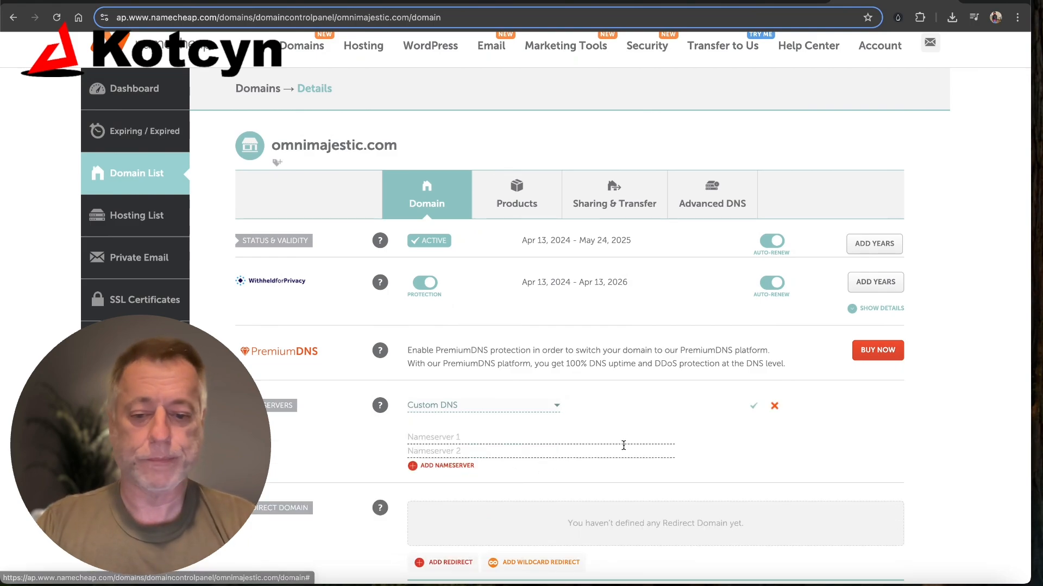
left_click_drag(637, 437, 517, 451)
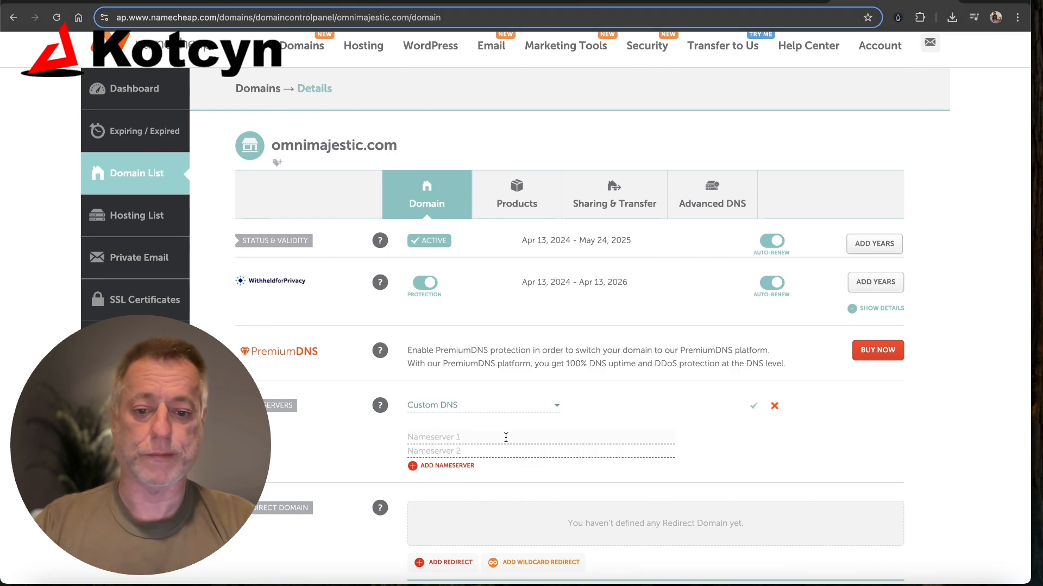
key("super+v")
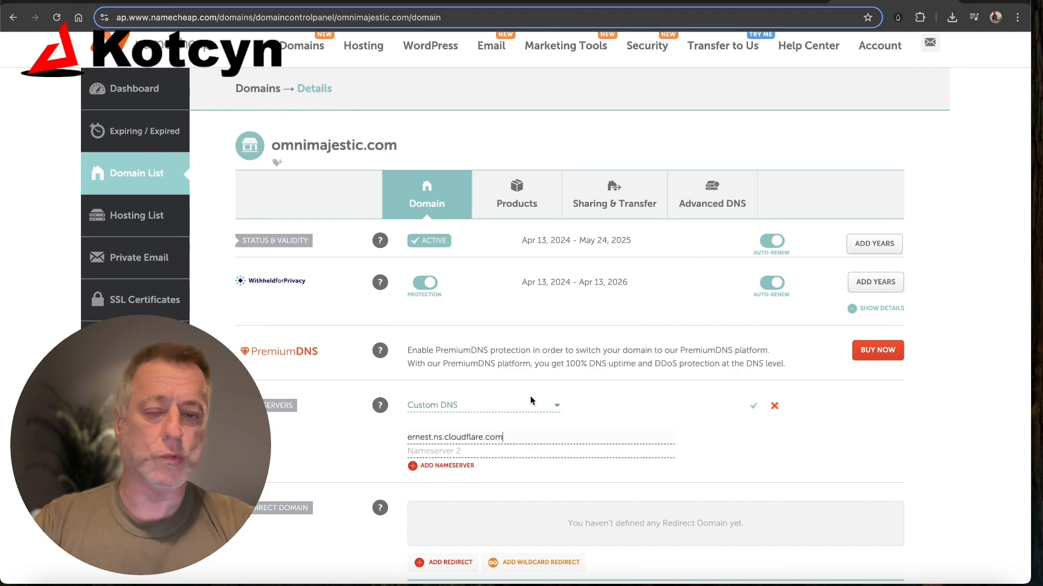
Step: Copy the second assigned nameserver, shaz.ns.cloudflare.com, from Cloudflare and enter it as Nameserver 2 in Namecheap
left_click(582, 3)
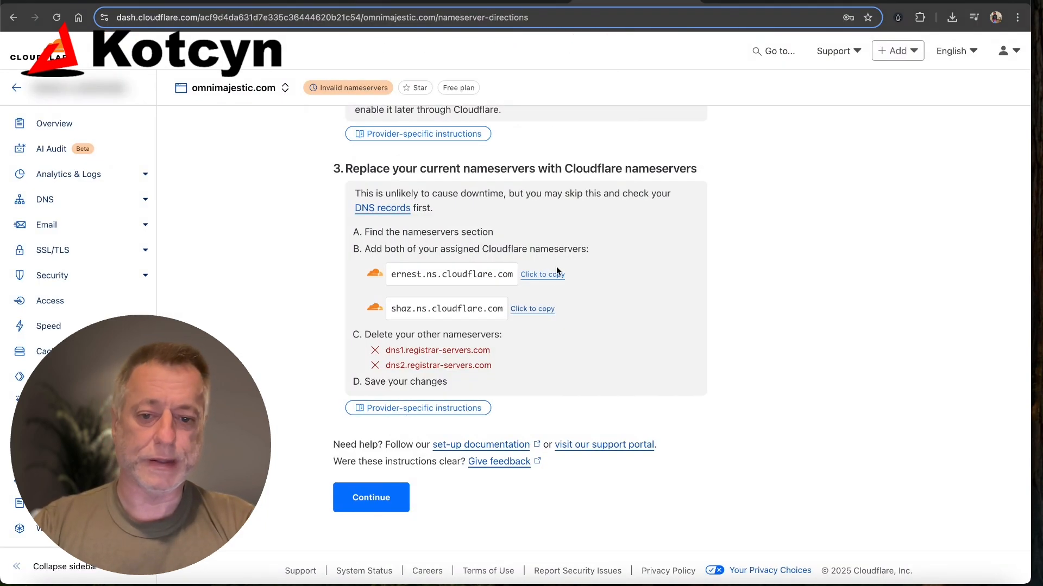
left_click(542, 310)
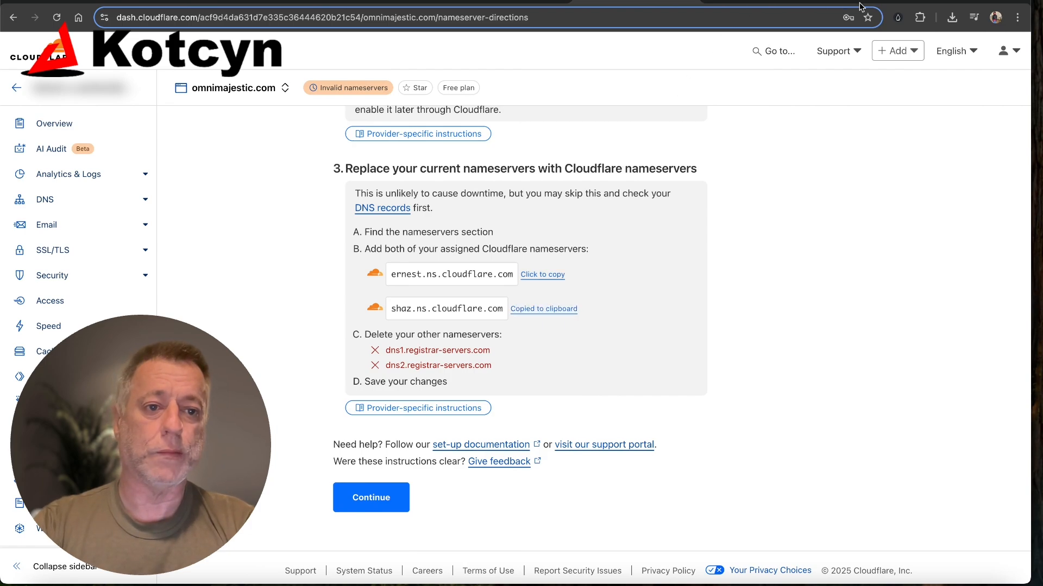
left_click(812, 2)
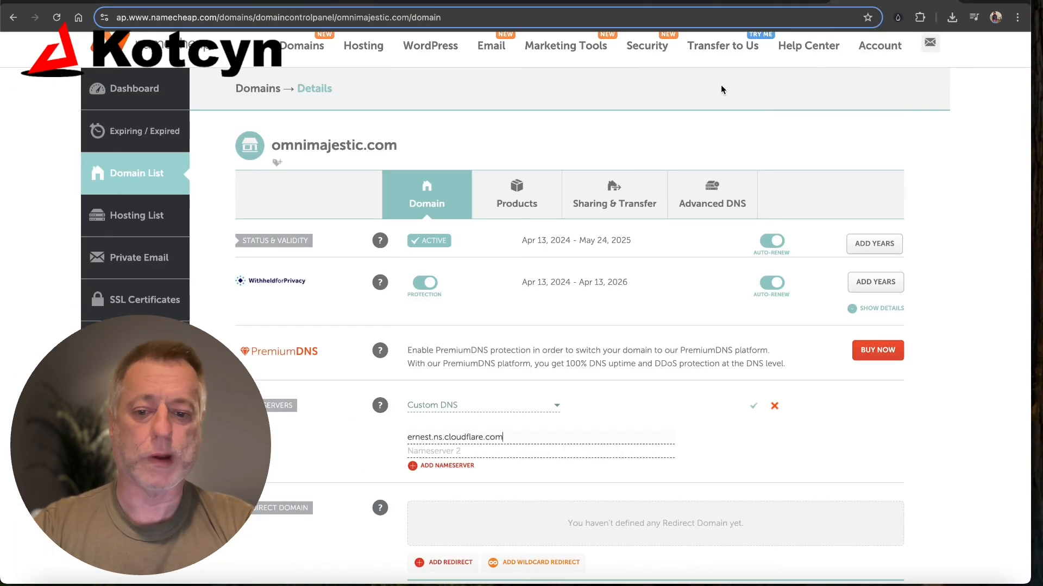
key("super+v")
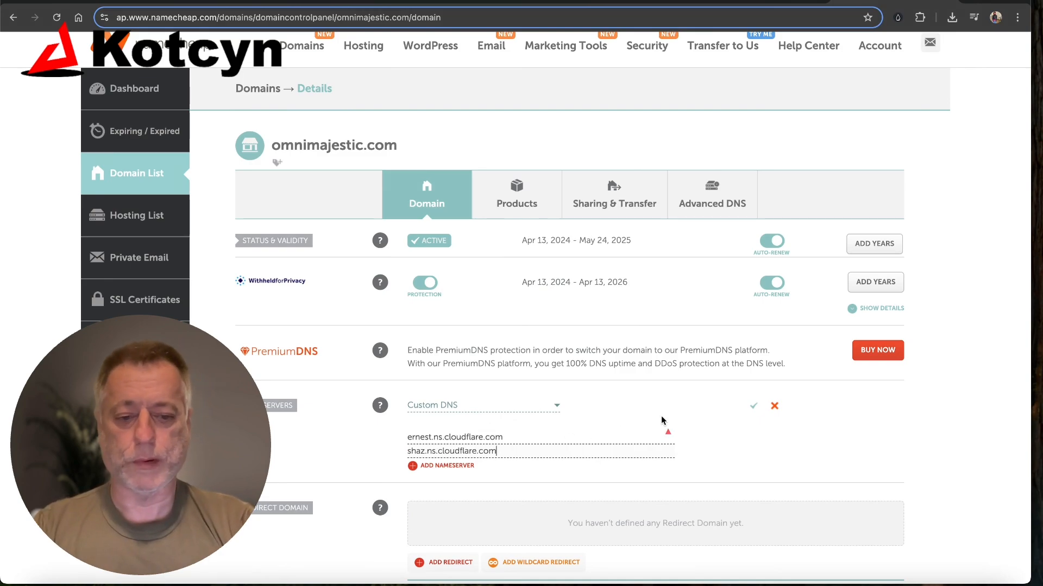
left_click_drag(662, 421, 738, 411)
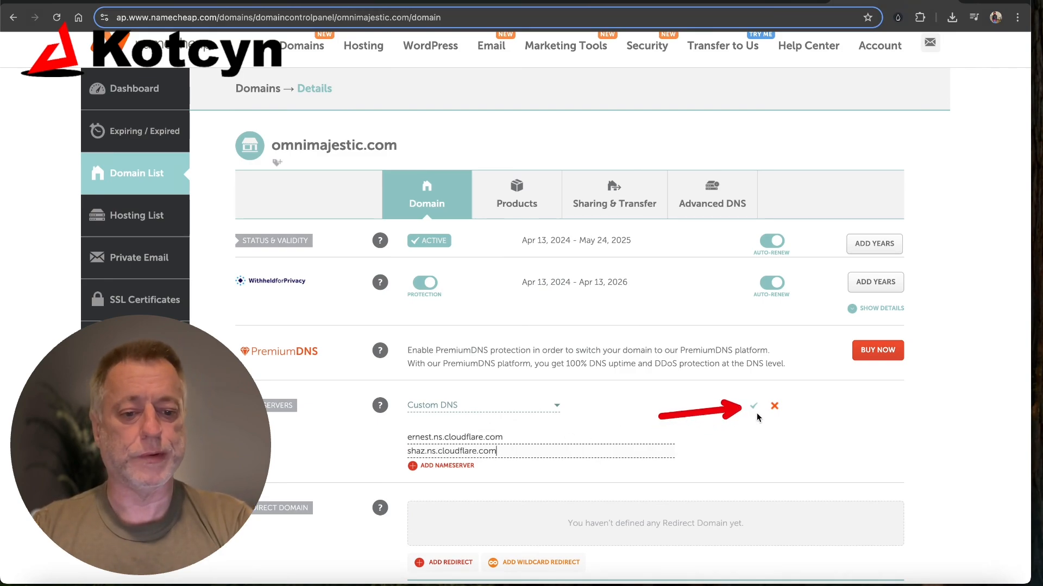
Step: Save the two custom Cloudflare nameservers for omnimajestic.com in Namecheap
left_click(753, 406)
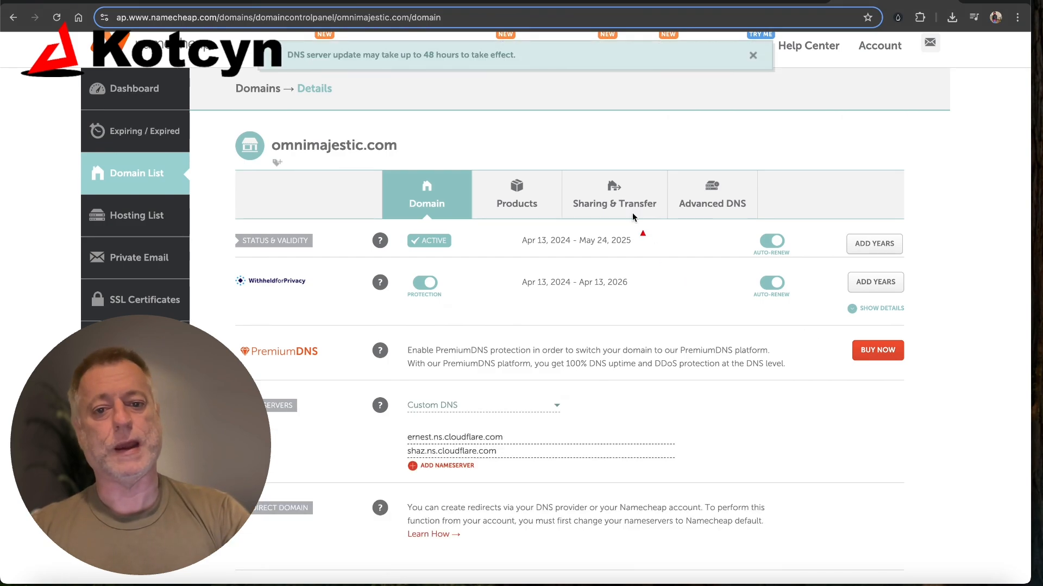
left_click_drag(569, 127, 569, 123)
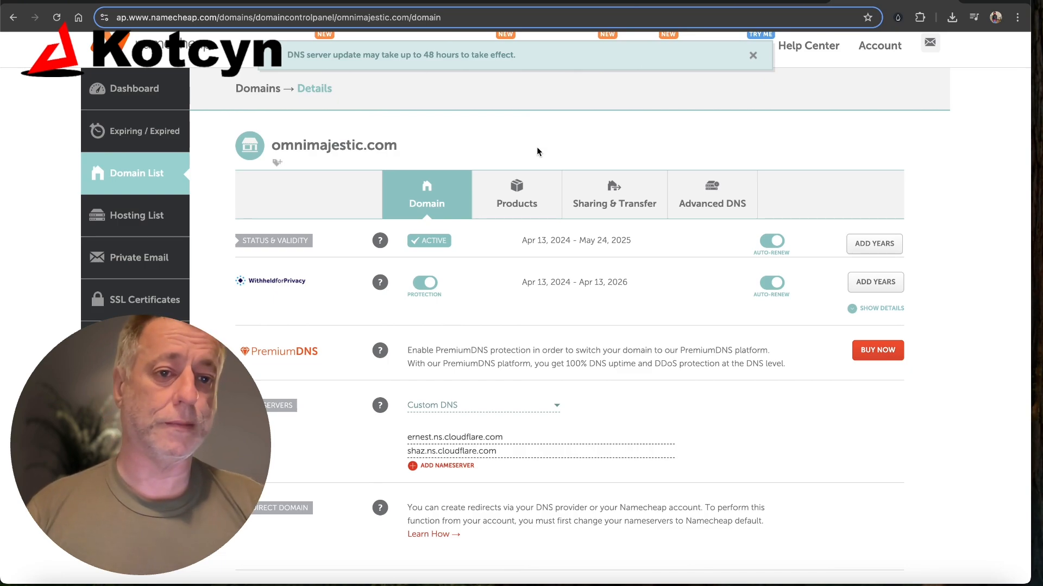
scroll(680, 298, "up", 1)
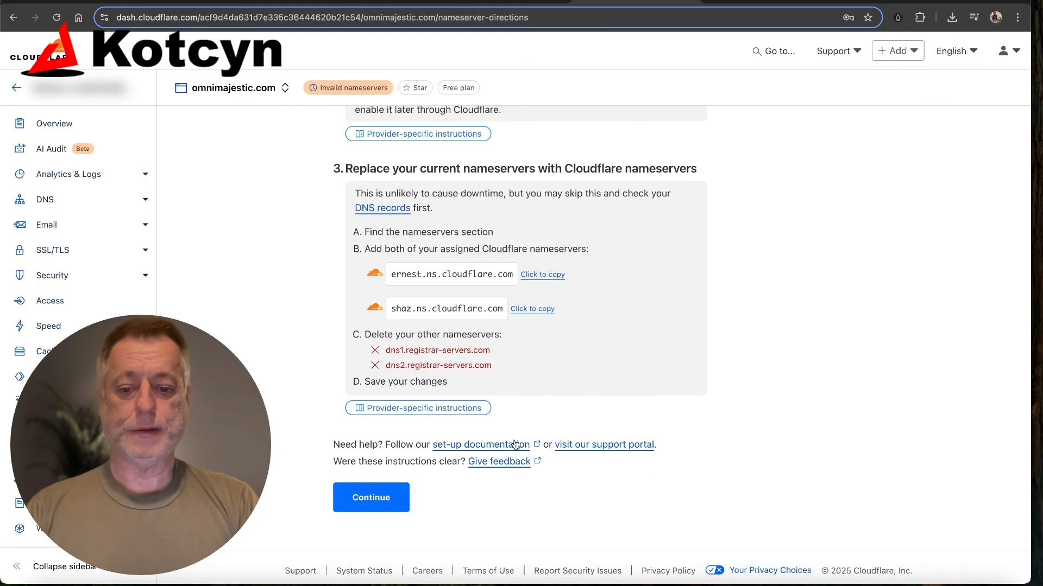
Step: Switch back to Cloudflare, continue past the nameserver directions and review the omnimajestic.com overview
left_click_drag(564, 499, 435, 499)
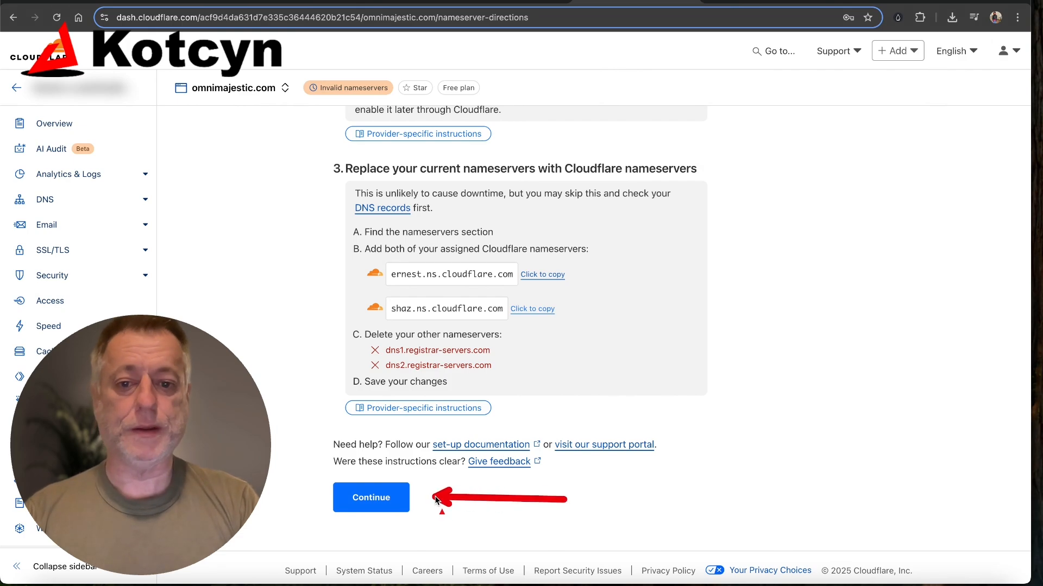
left_click(385, 498)
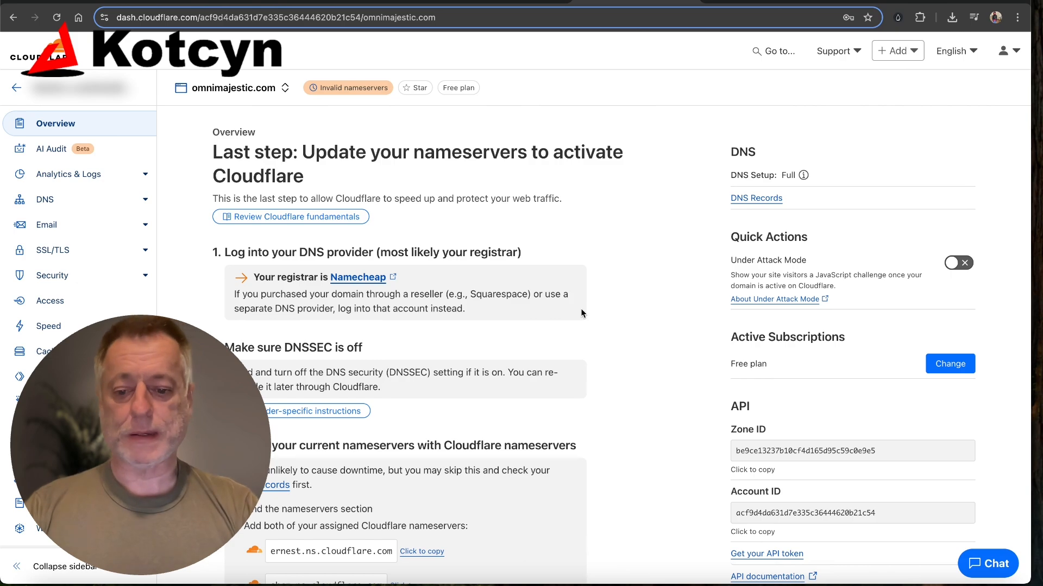
scroll(581, 313, "down", 4)
scroll(581, 311, "down", 5)
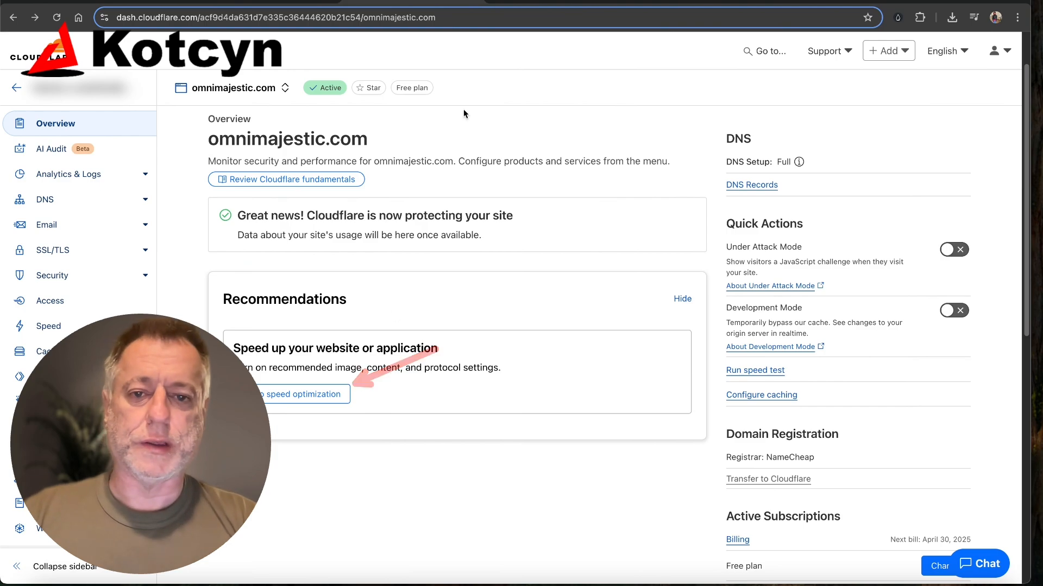
left_click(528, 1)
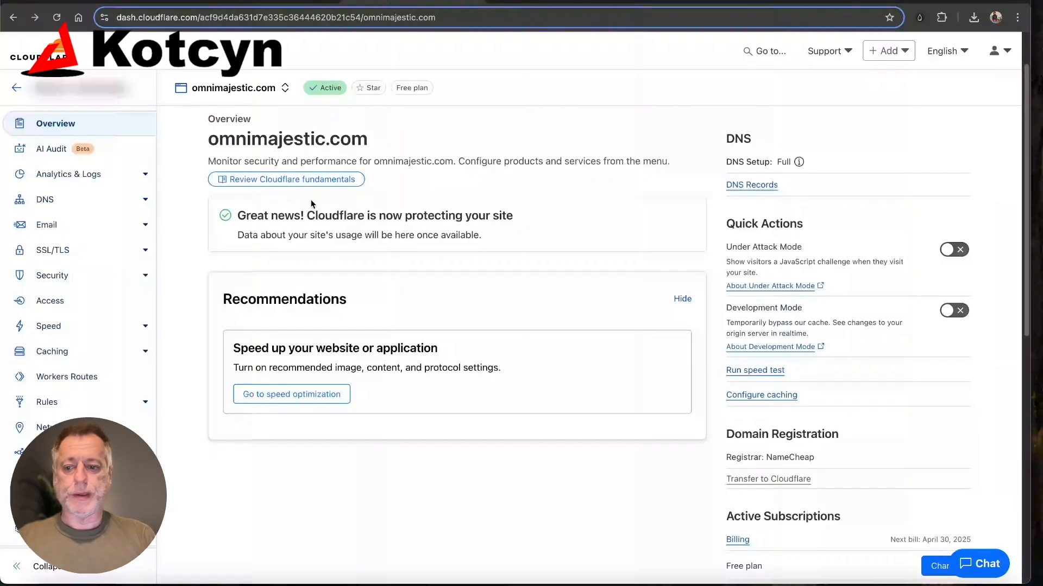
Step: Open the SSL/TLS overview for omnimajestic.com and review its current encryption mode
left_click_drag(311, 200, 148, 244)
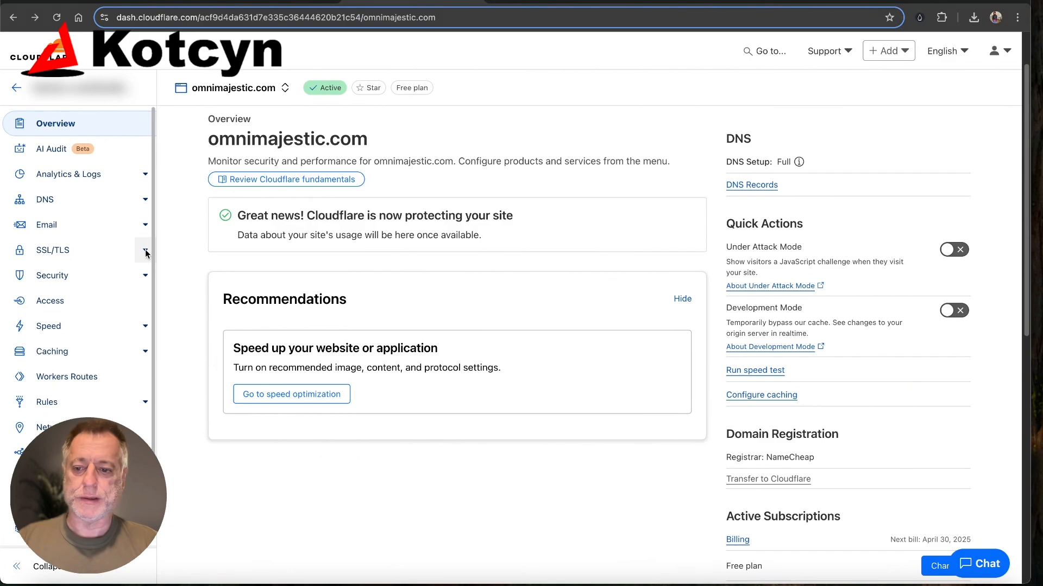
left_click(145, 251)
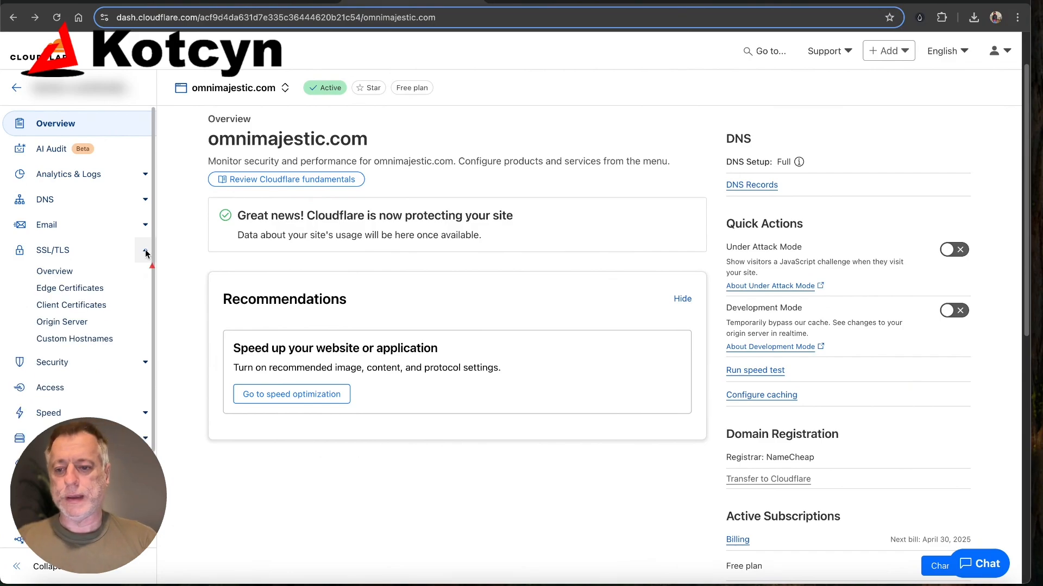
left_click_drag(146, 250, 82, 273)
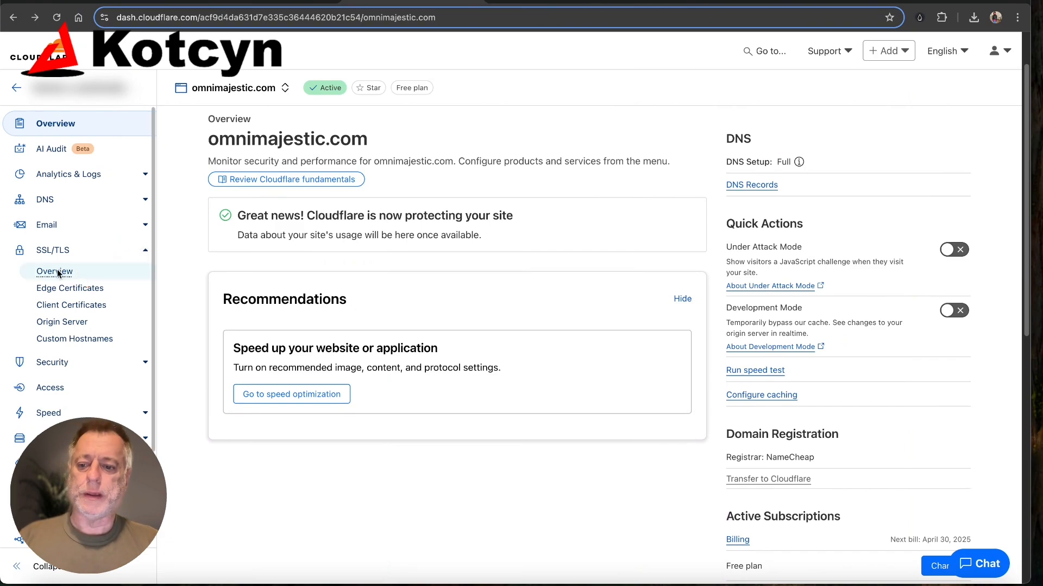
left_click(58, 273)
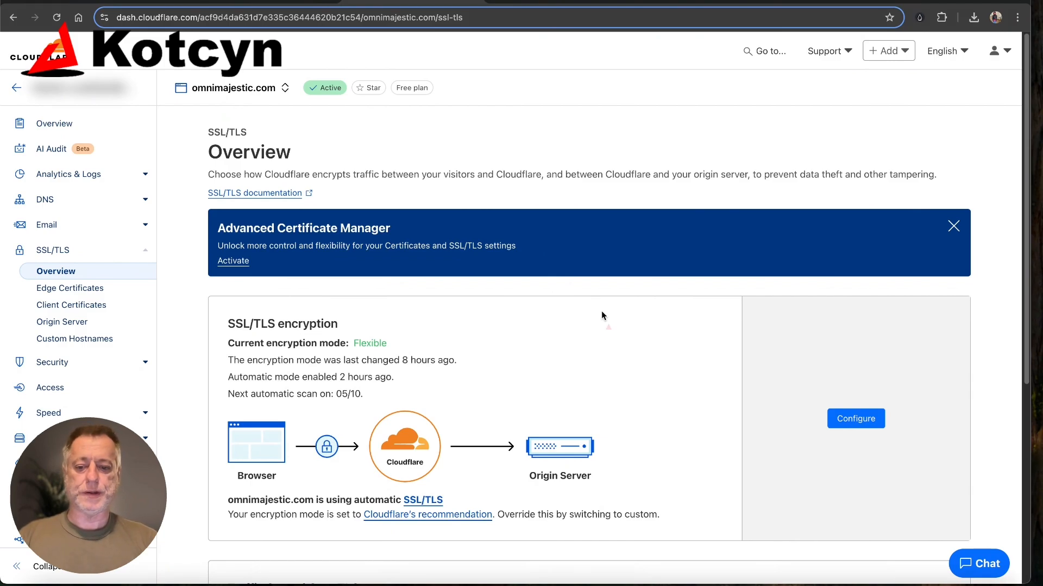
left_click_drag(601, 310, 413, 339)
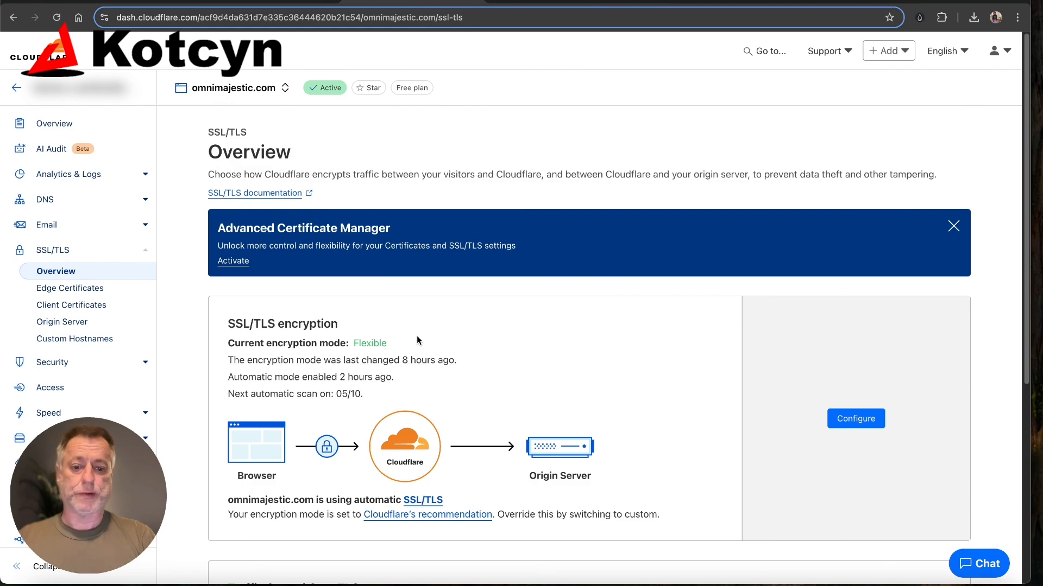
scroll(541, 388, "down", 4)
scroll(540, 387, "up", 1)
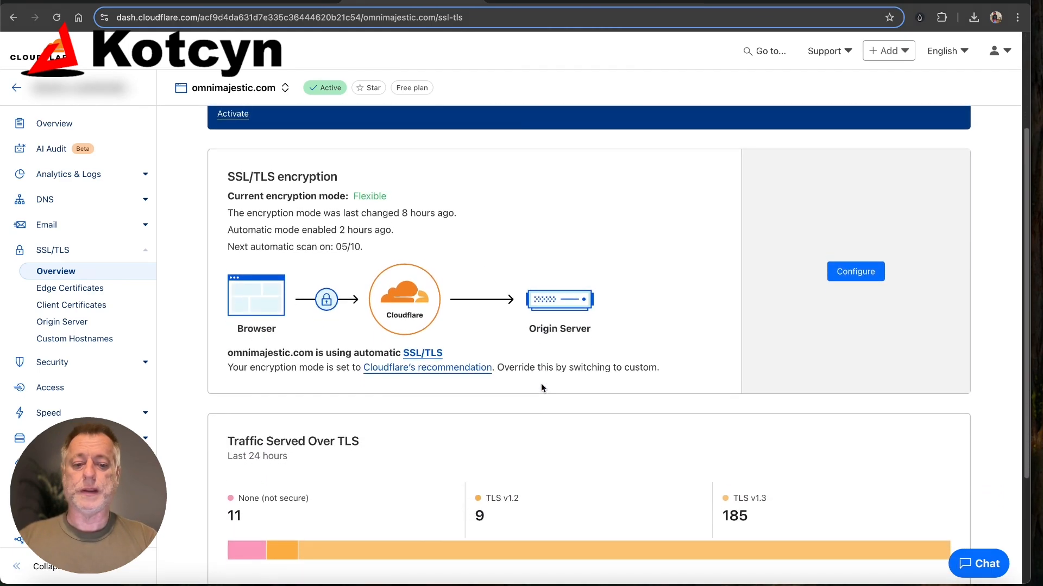
scroll(542, 386, "up", 2)
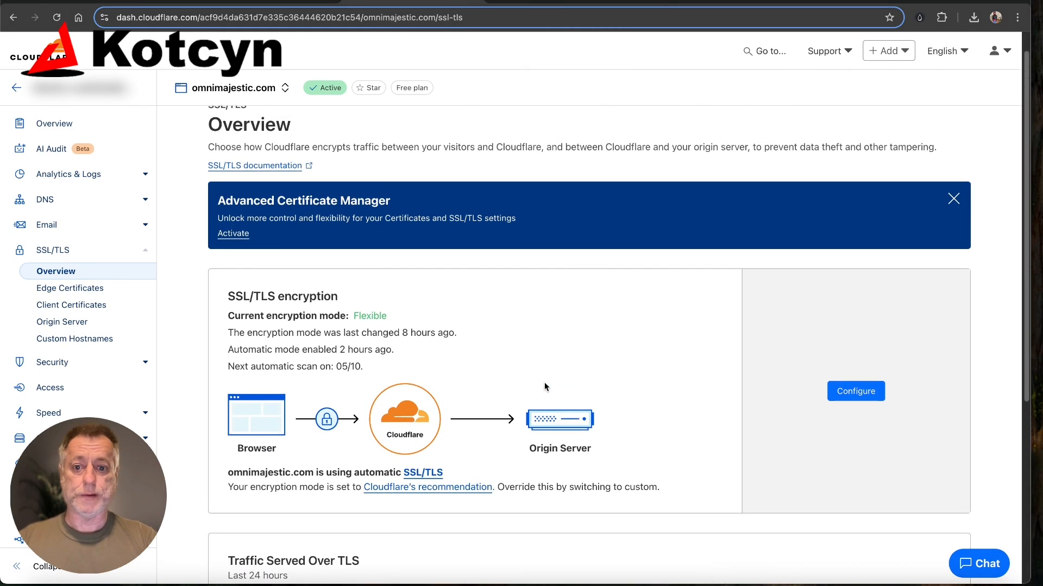
Step: Open the encryption mode configuration and select Custom SSL/TLS instead of the automatic default
key("ctrl+super+space")
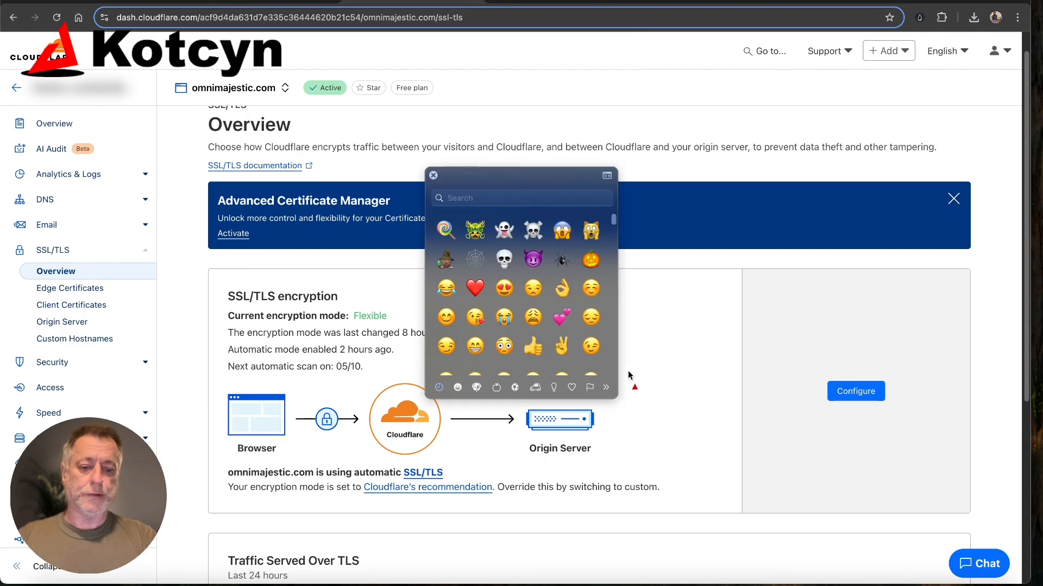
left_click(432, 175)
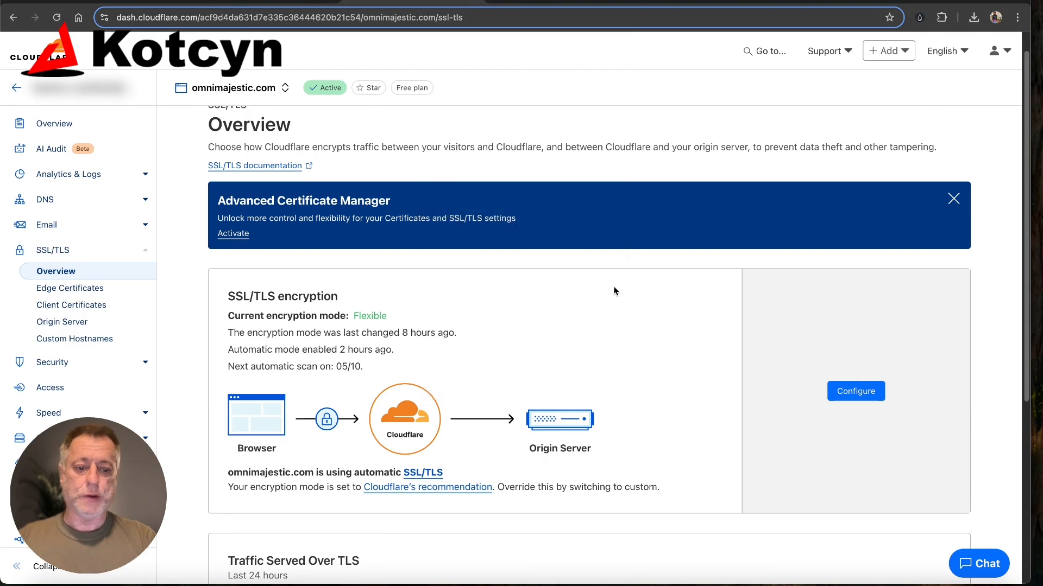
left_click_drag(645, 293, 800, 378)
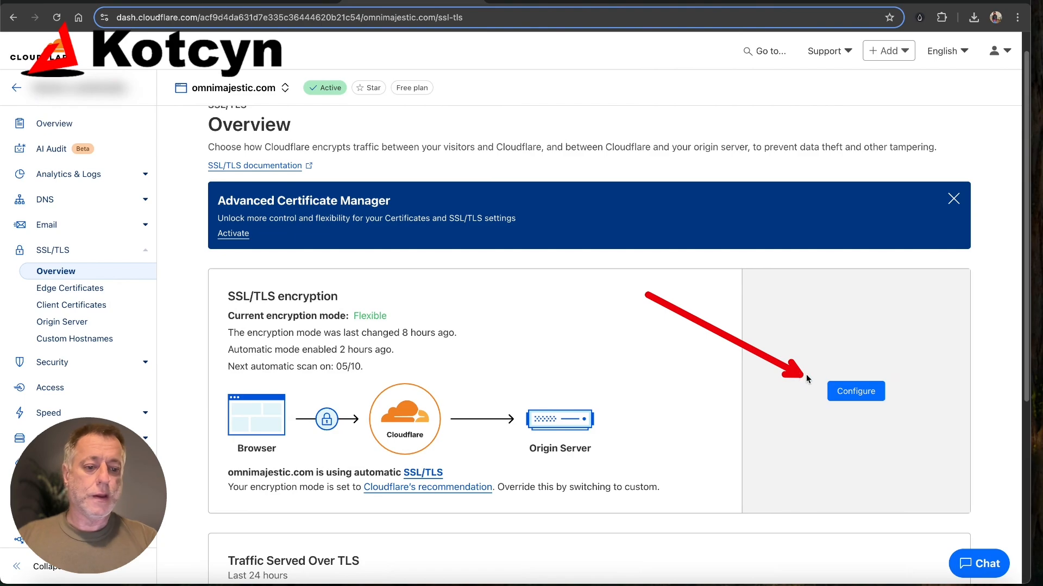
left_click(864, 395)
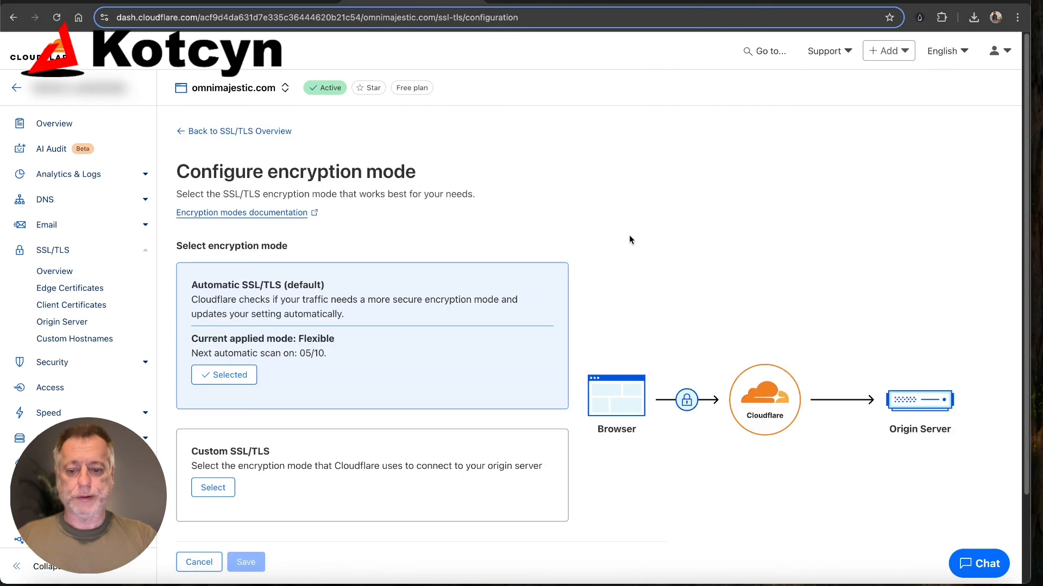
mouse_move(628, 234)
left_mouse_down()
mouse_move(342, 298)
mouse_move(298, 343)
left_mouse_up()
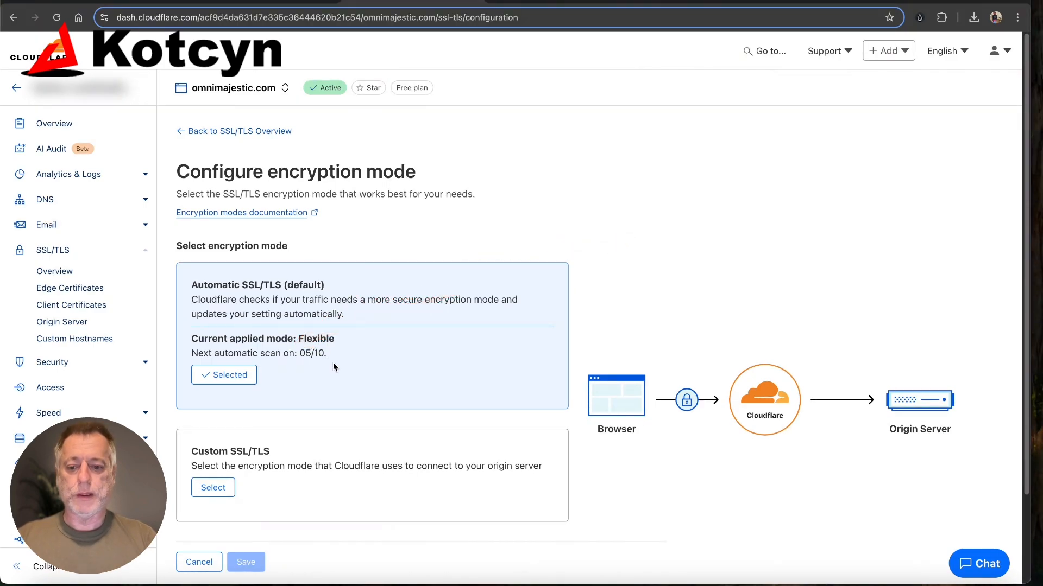
left_click_drag(340, 452, 244, 491)
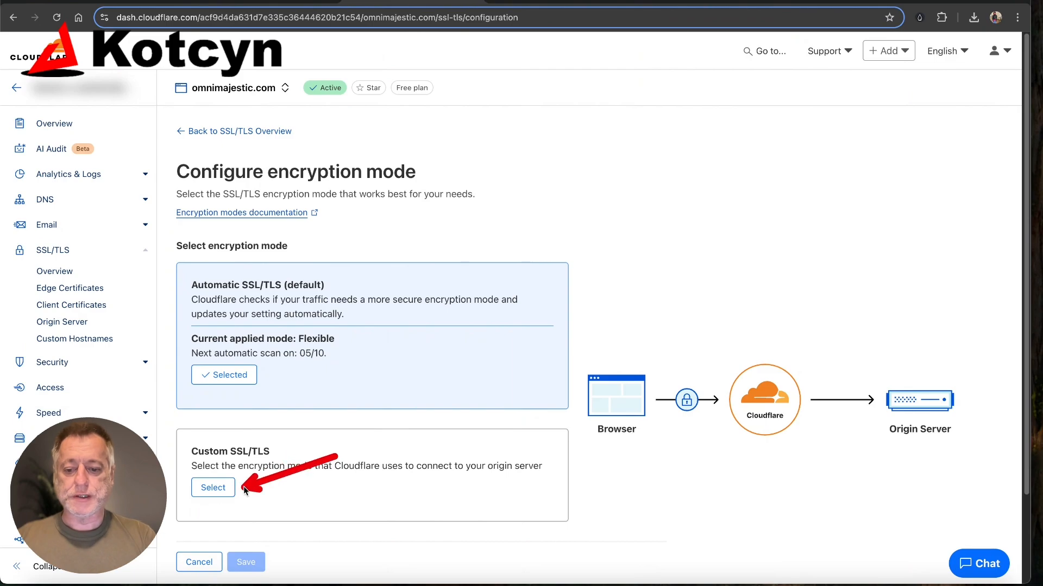
left_click(225, 488)
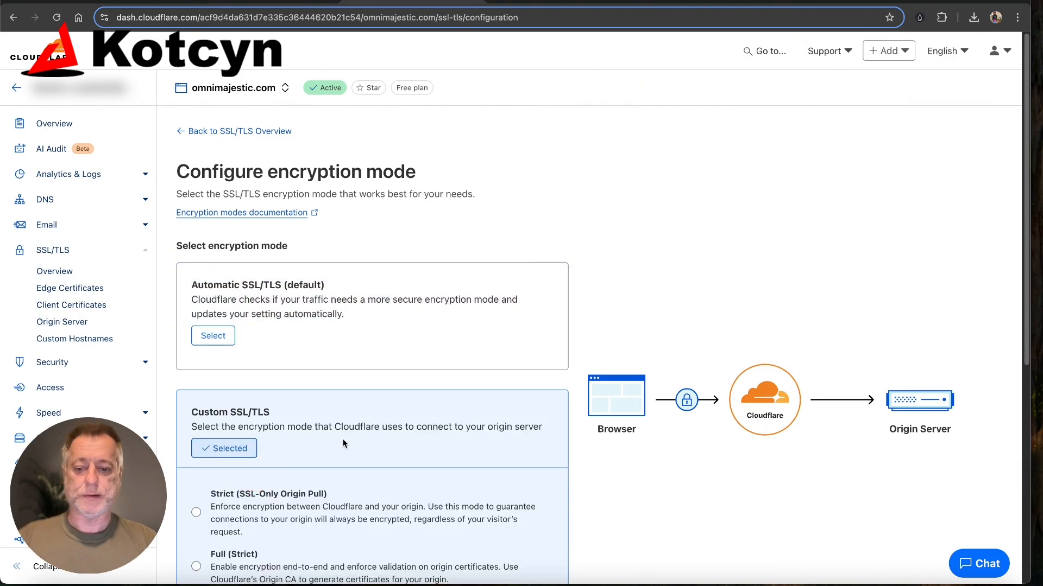
Step: Set the custom encryption mode to Full, save it and check the current mode on the SSL/TLS overview
scroll(343, 444, "down", 2)
scroll(344, 444, "down", 5)
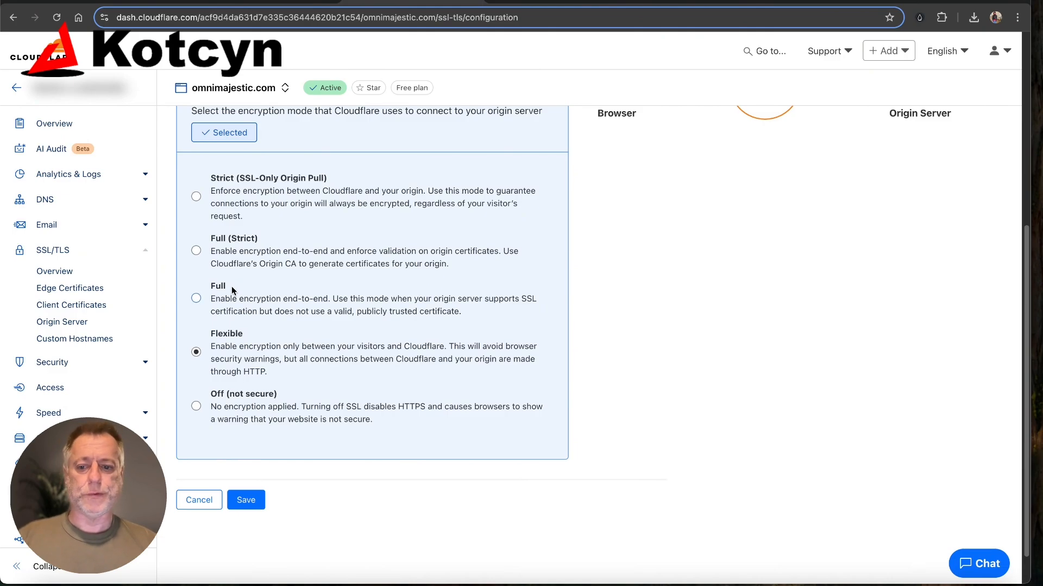
left_click(196, 299)
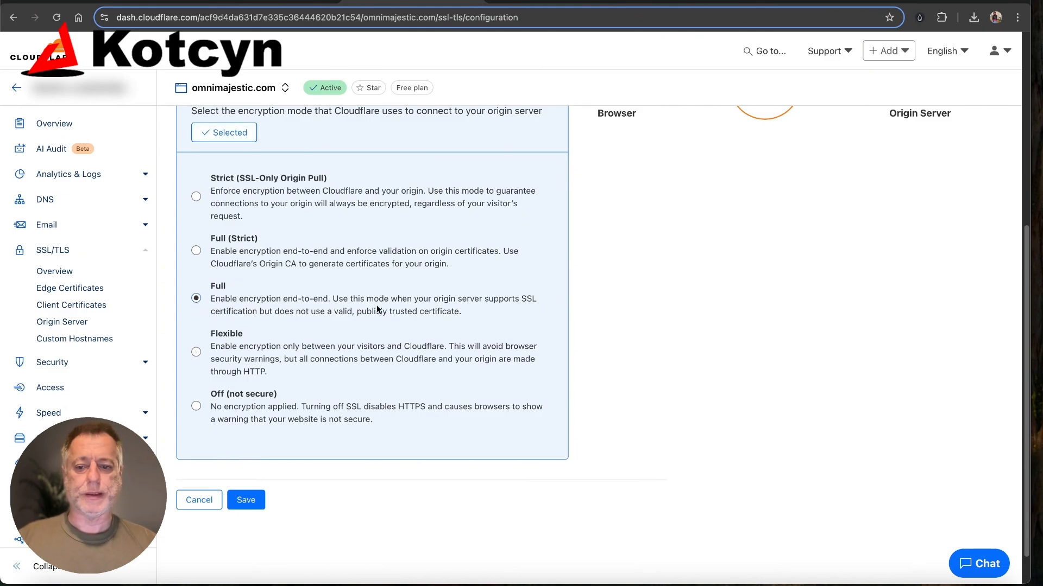
scroll(605, 367, "up", 2)
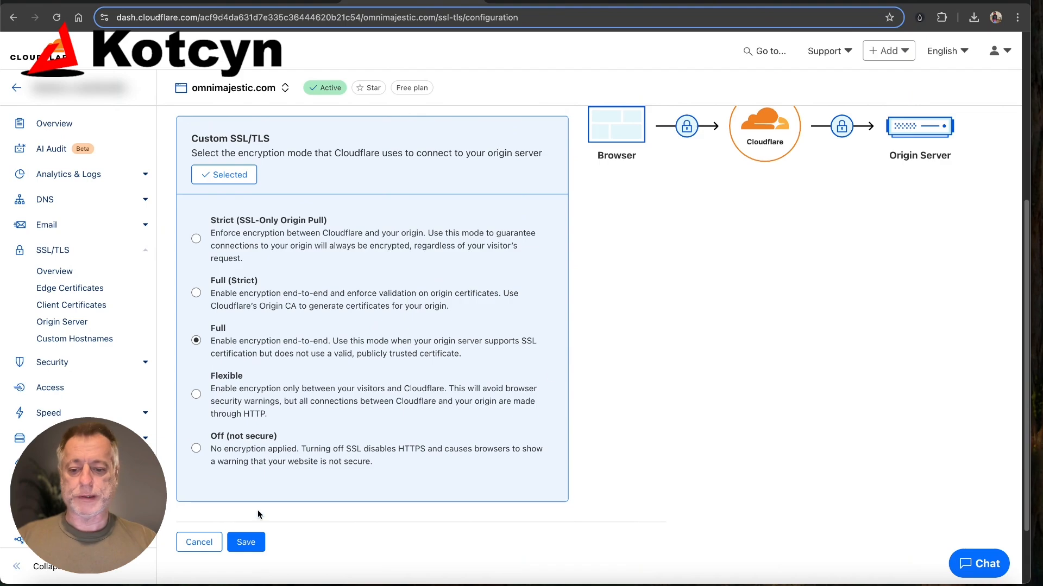
left_click(246, 542)
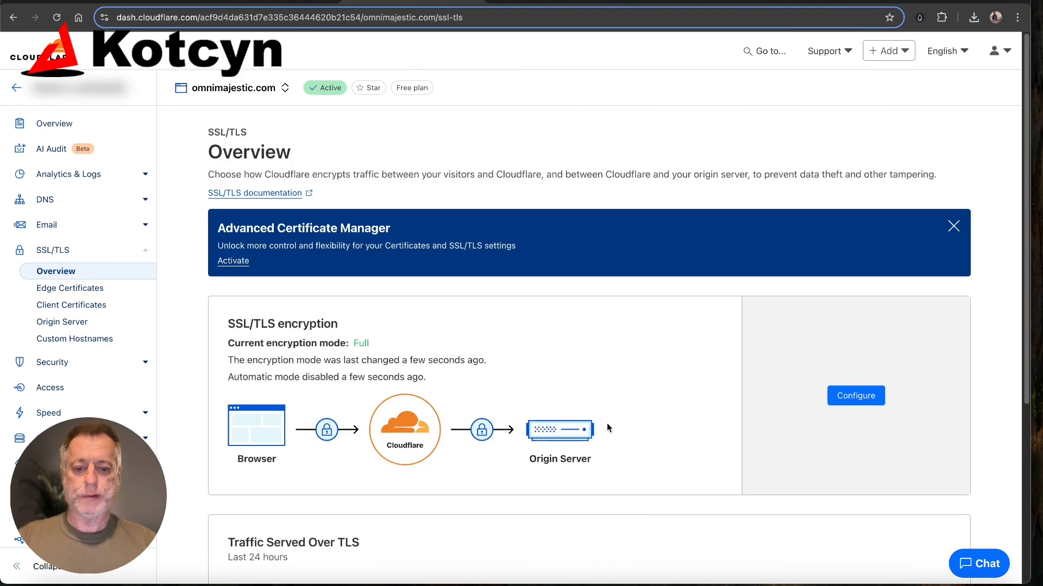
scroll(607, 428, "down", 2)
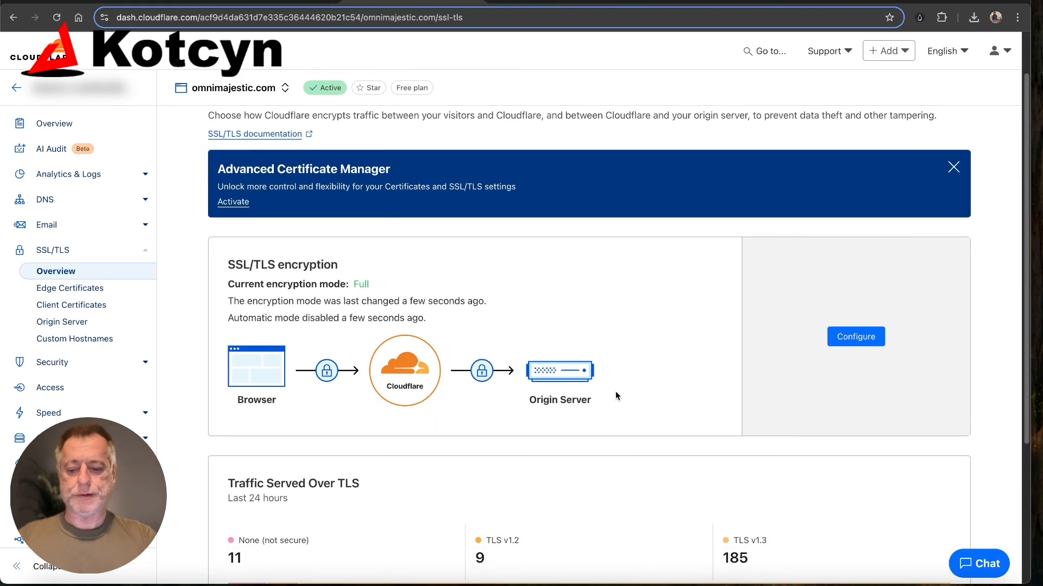
left_click_drag(686, 292, 399, 284)
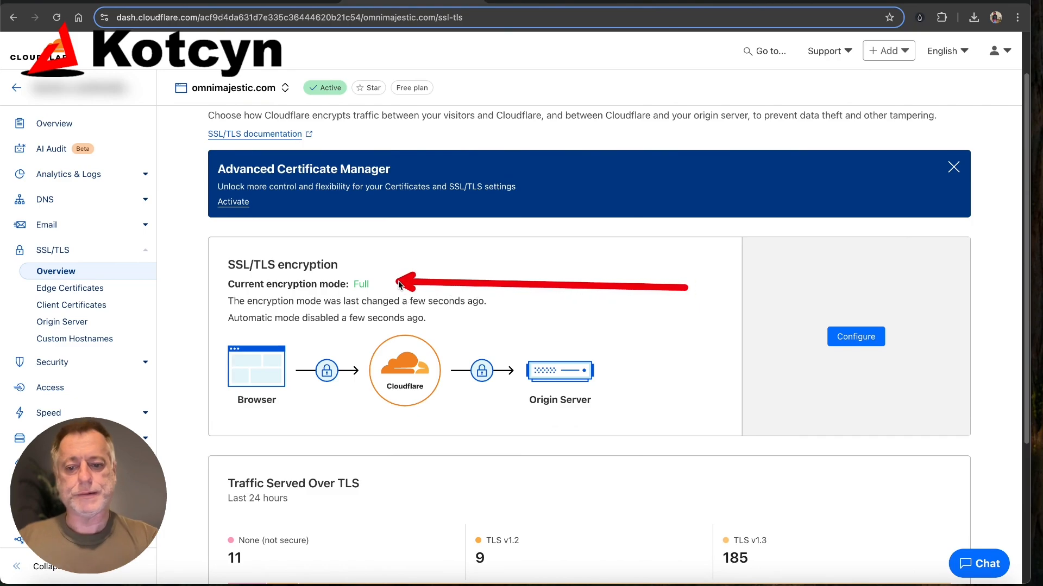
scroll(399, 284, "up", 2)
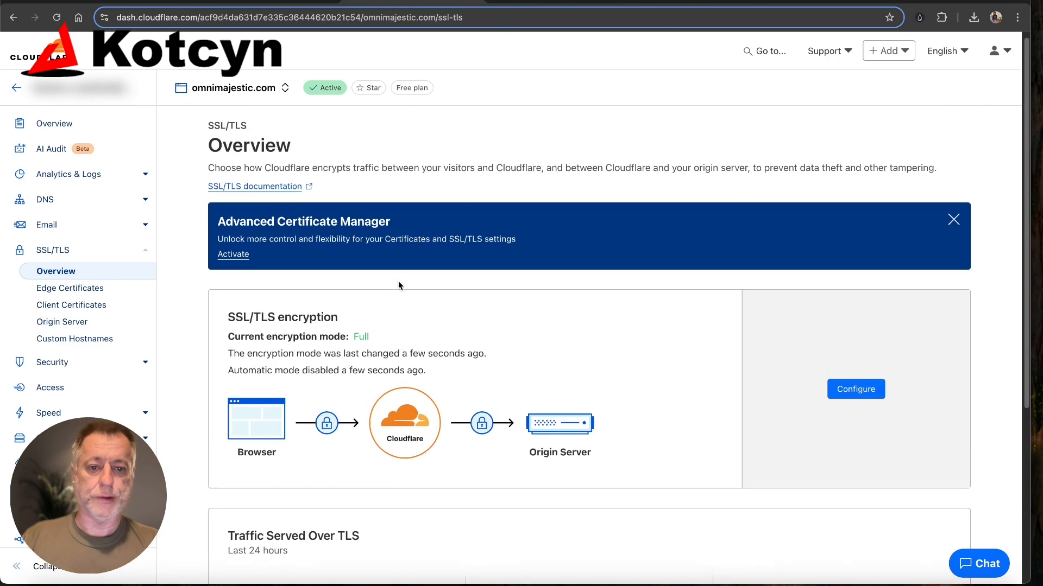